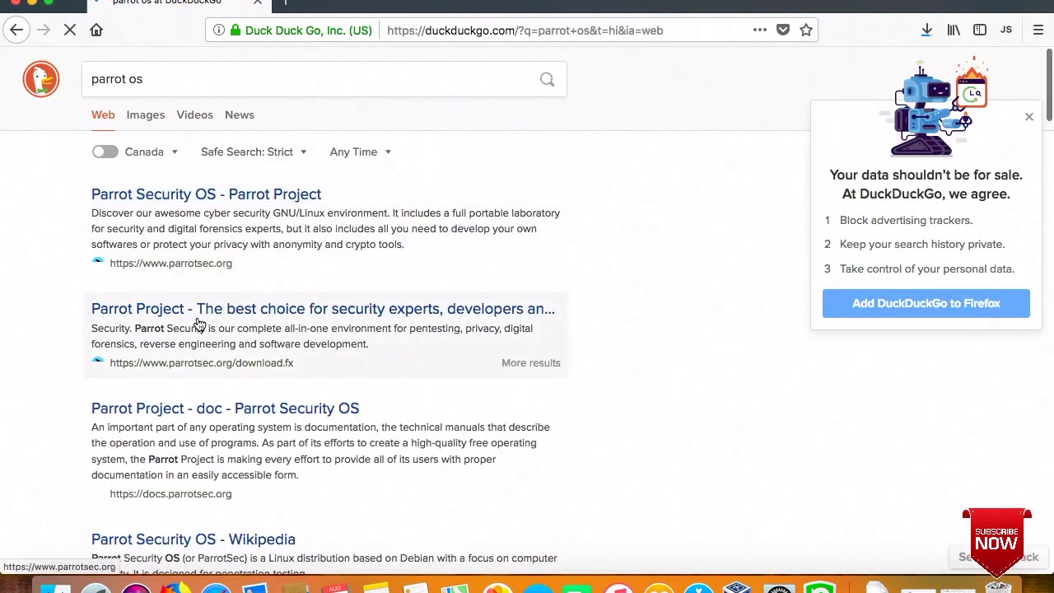
Step: Open the Parrot Security OS website from the search results and return to the results page
{"action": "left_click", "coordinate": [191, 204]}
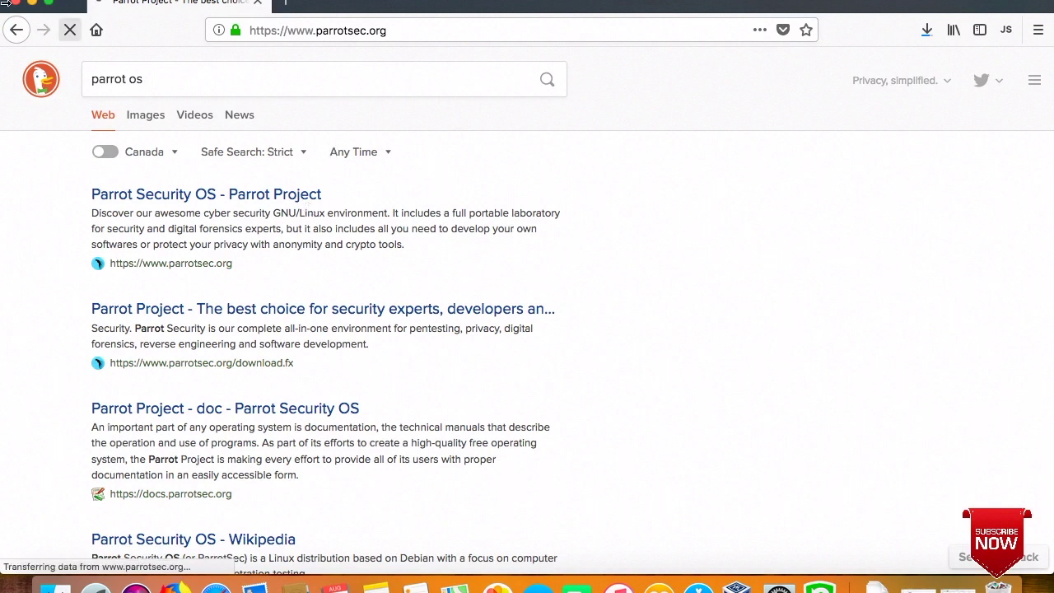
{"action": "left_click", "coordinate": [17, 30]}
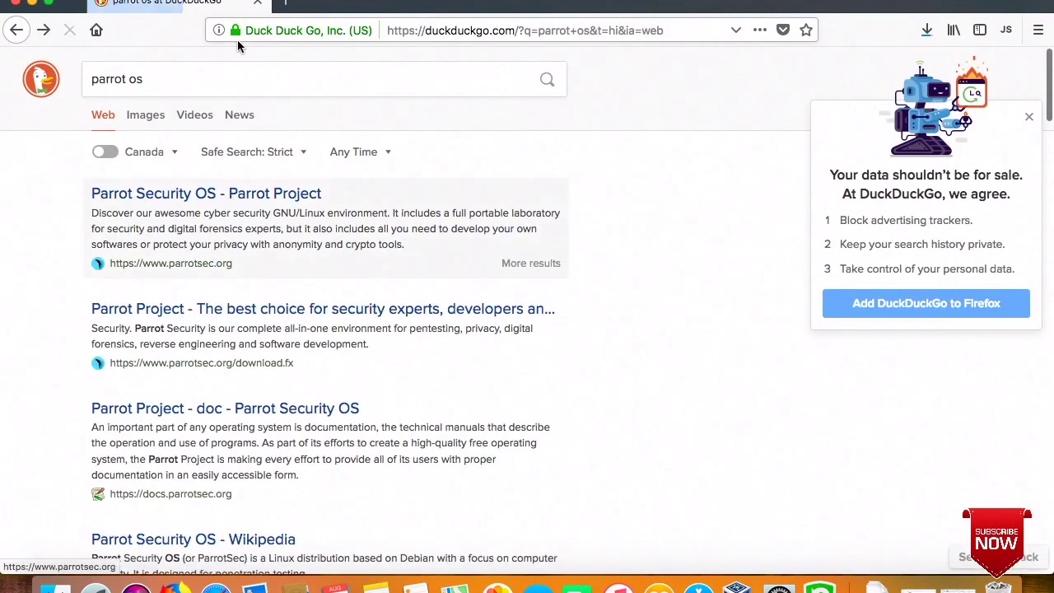
Step: Search the web for "etcher" and open the Etcher website from the results
{"action": "left_click", "coordinate": [215, 87]}
{"action": "key", "text": "super+a"}
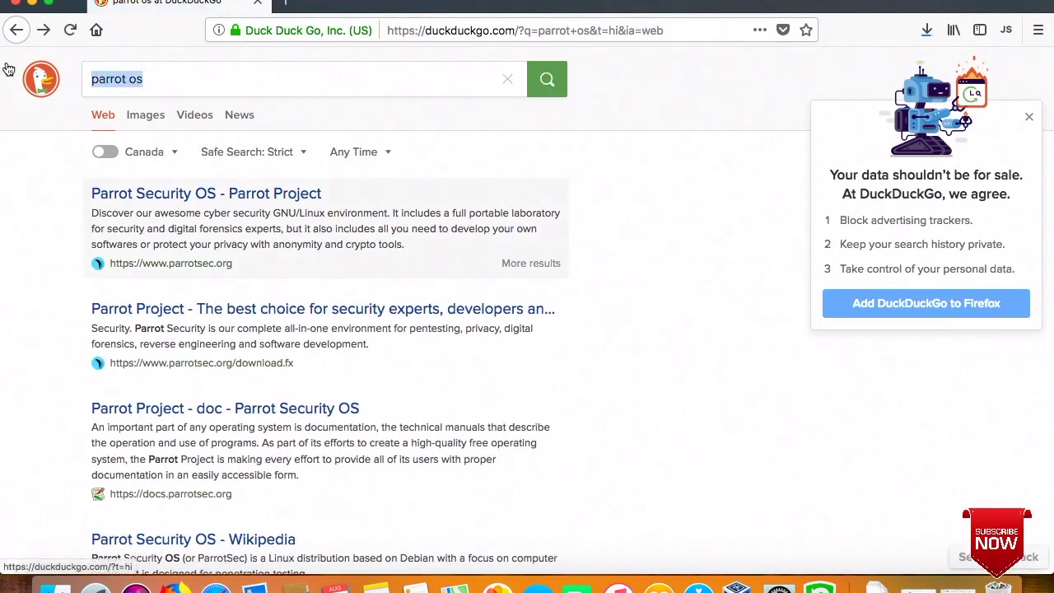
{"action": "key", "text": "BackSpace"}
{"action": "type", "text": "etcher"}
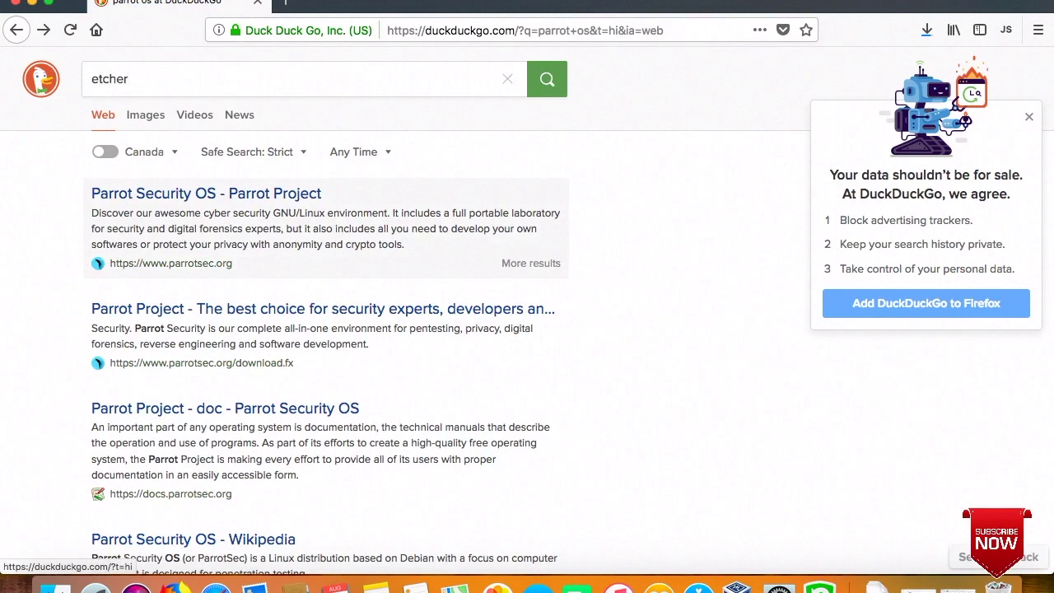
{"action": "key", "text": "Return"}
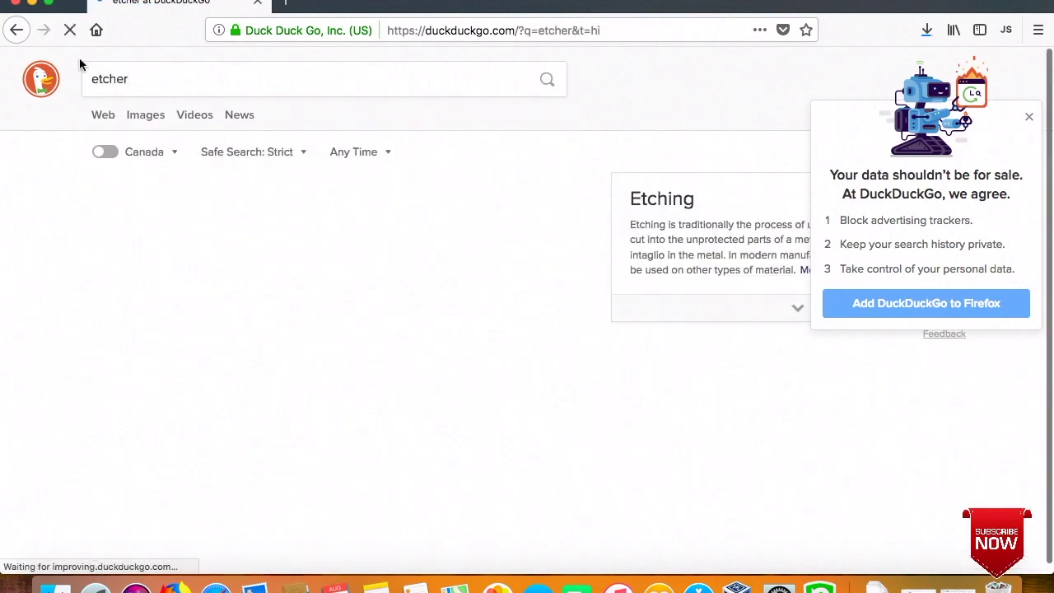
{"action": "left_click", "coordinate": [123, 276]}
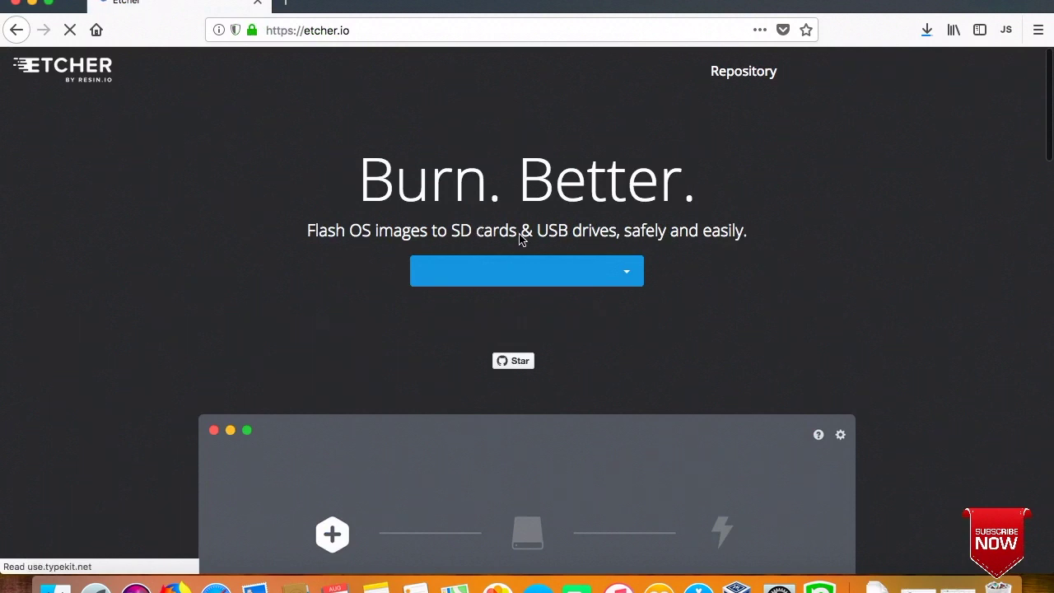
Step: Examine the Etcher download options offered for Windows and Linux besides macOS
{"action": "left_click", "coordinate": [606, 271]}
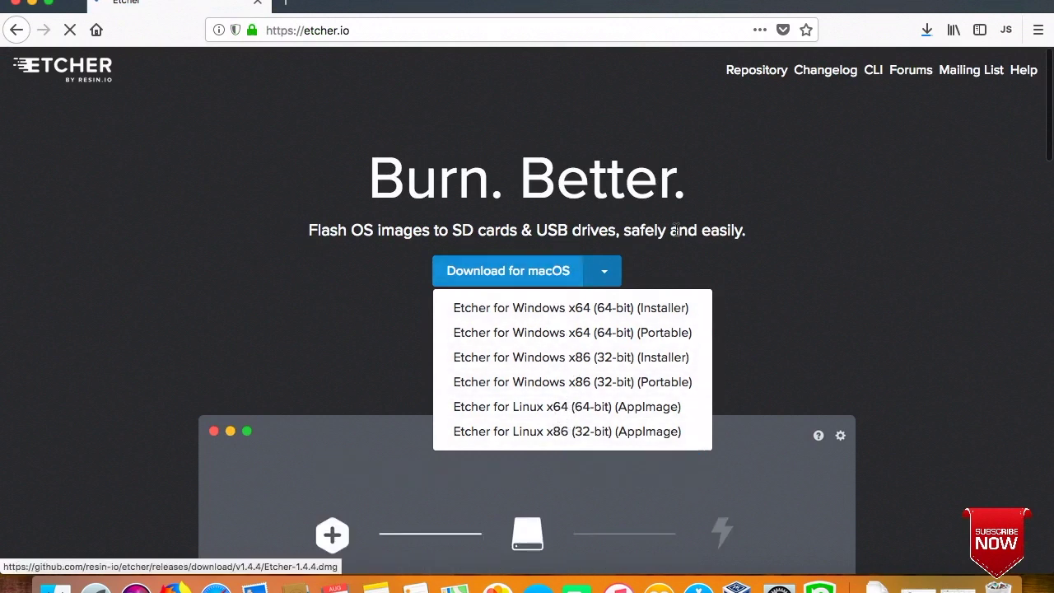
{"action": "left_click", "coordinate": [617, 262]}
{"action": "left_click", "coordinate": [604, 275]}
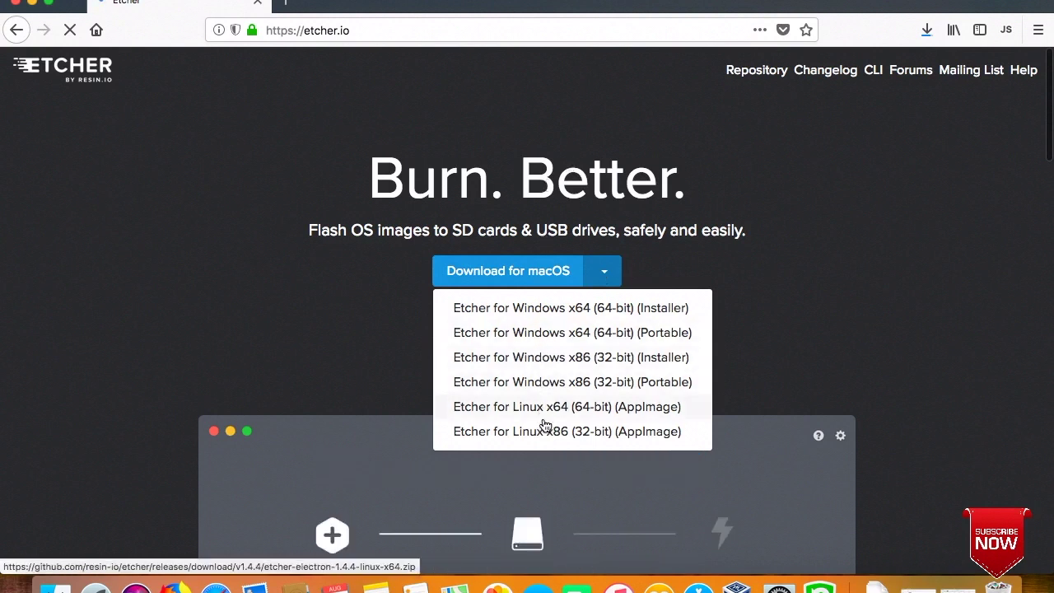
{"action": "left_click", "coordinate": [657, 224]}
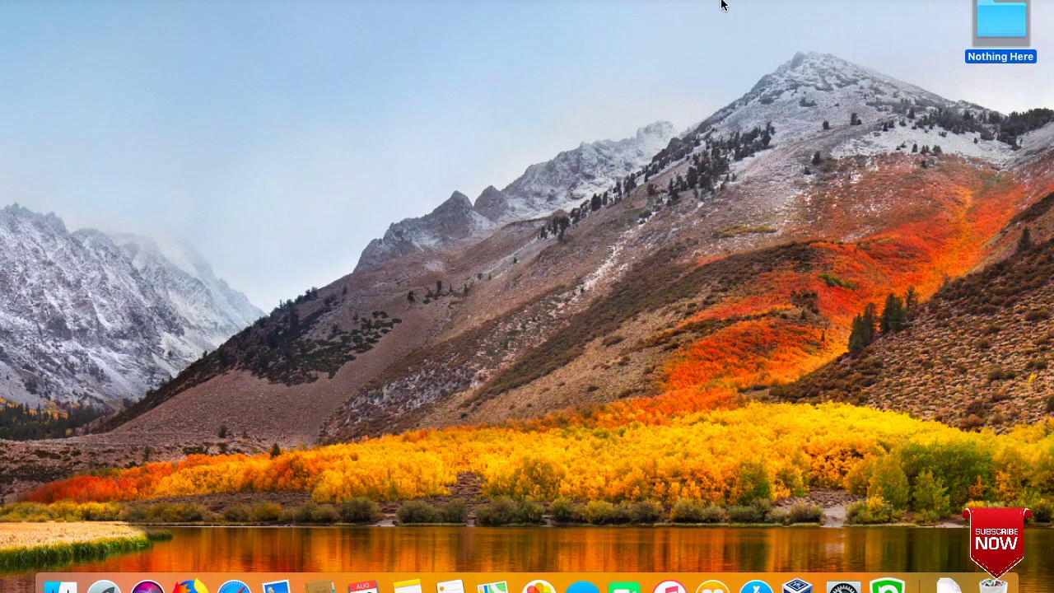
Step: Turn off the Mac's Wi-Fi connection
{"action": "left_click", "coordinate": [721, 4]}
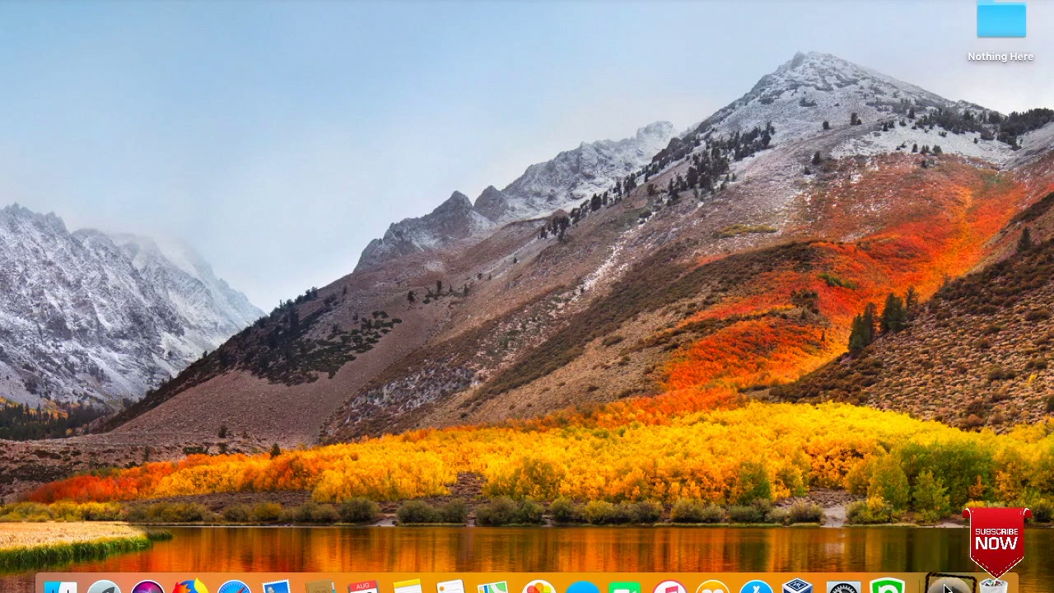
{"action": "left_click", "coordinate": [948, 587]}
{"action": "left_click", "coordinate": [632, 260]}
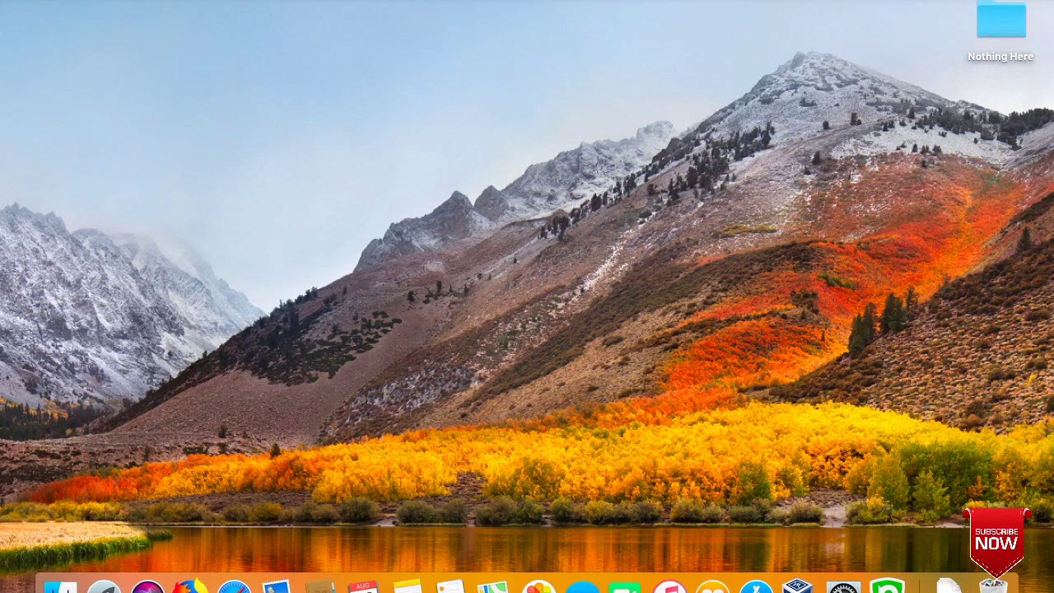
{"action": "left_click", "coordinate": [797, 2]}
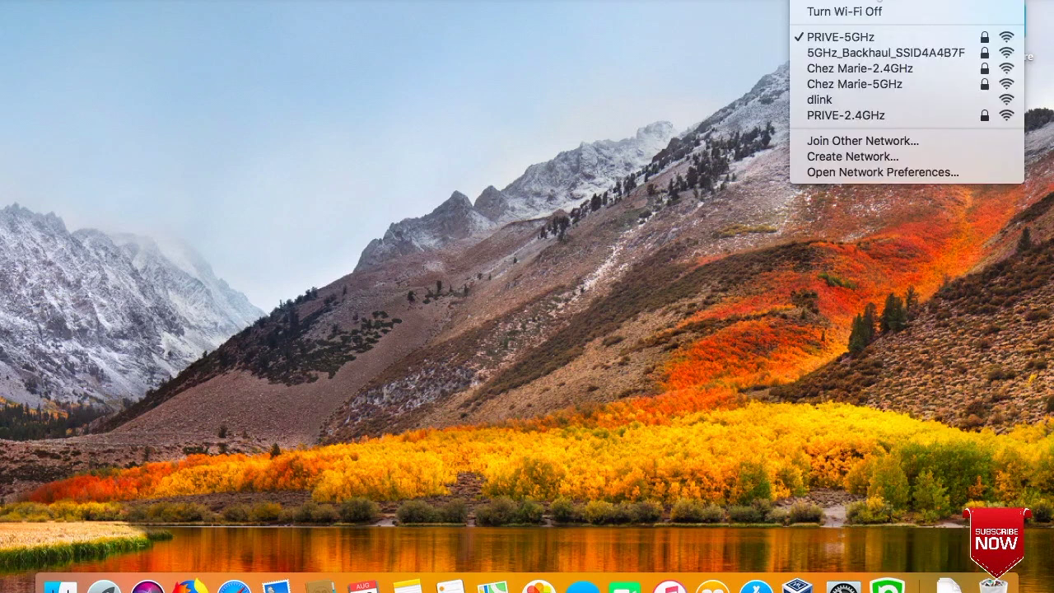
{"action": "left_click", "coordinate": [815, 10]}
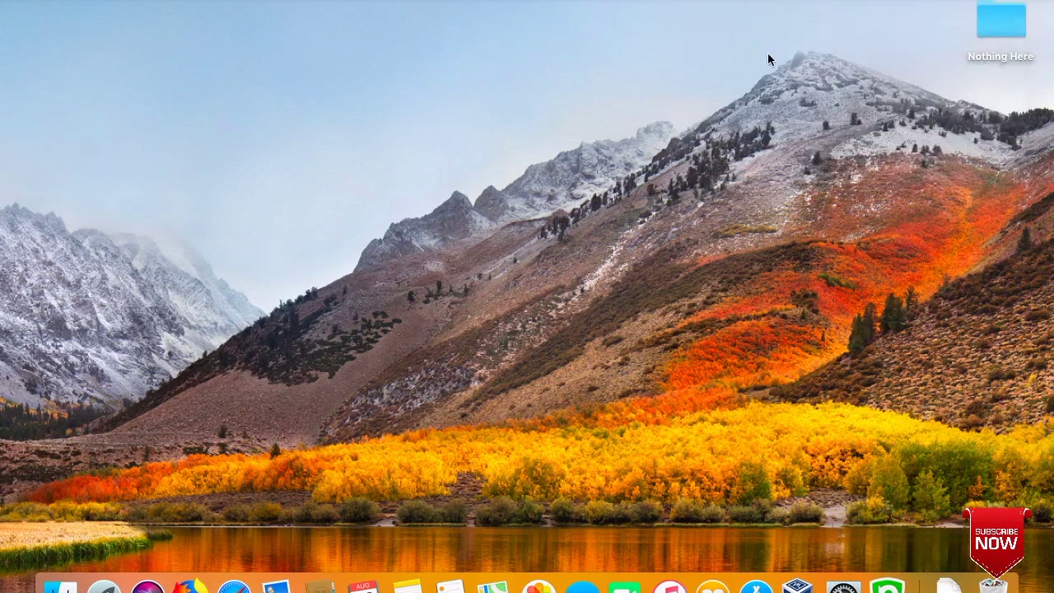
Step: Open PureVPN, close its window, and clean up the icons on the desktop
{"action": "left_click", "coordinate": [739, 1]}
{"action": "left_click", "coordinate": [888, 587]}
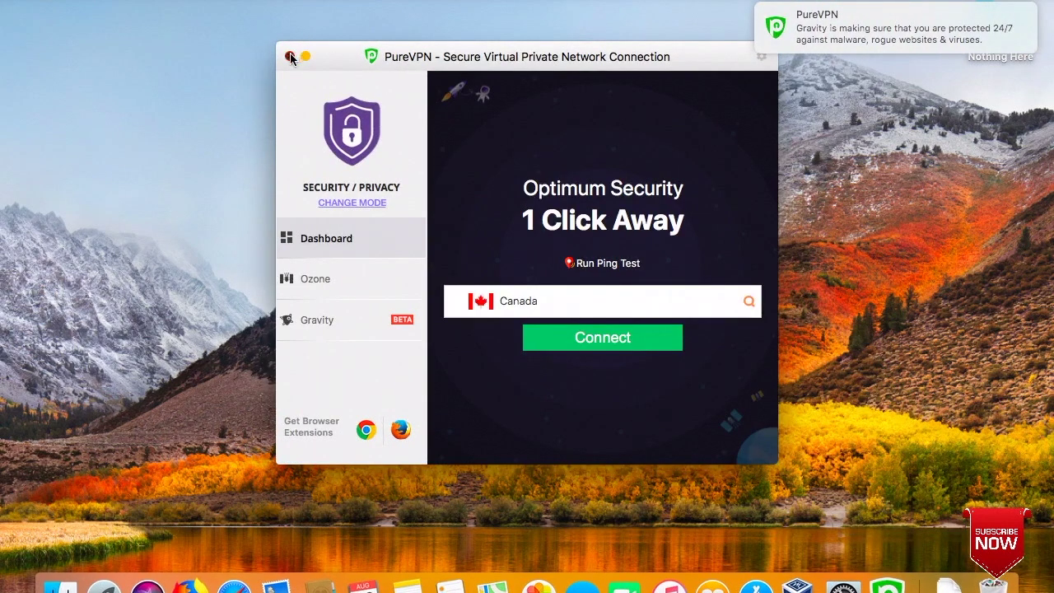
{"action": "left_click", "coordinate": [290, 56]}
{"action": "right_click", "coordinate": [691, 141]}
{"action": "left_click", "coordinate": [722, 214]}
Step: Launch OS Cleaner Master, start a Fast Cleanup scan and close its window
{"action": "left_click", "coordinate": [104, 587]}
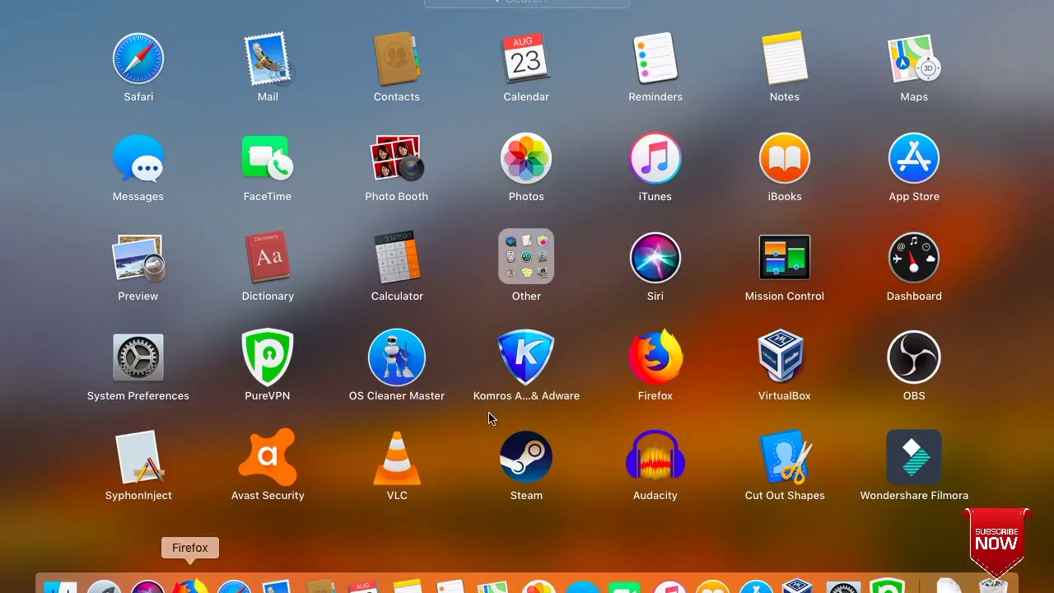
{"action": "left_click", "coordinate": [492, 420]}
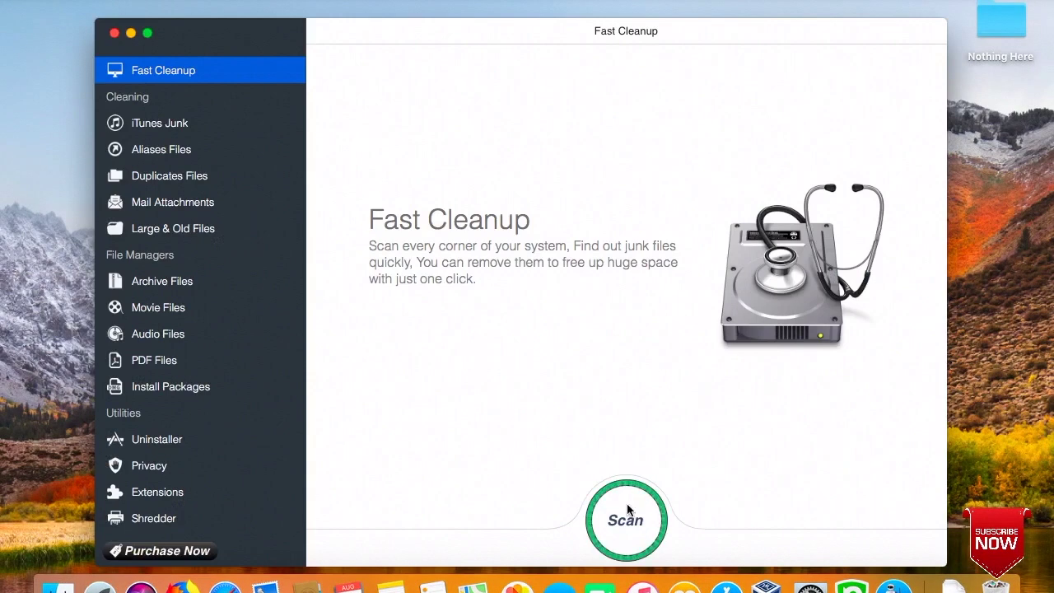
{"action": "left_click", "coordinate": [627, 515]}
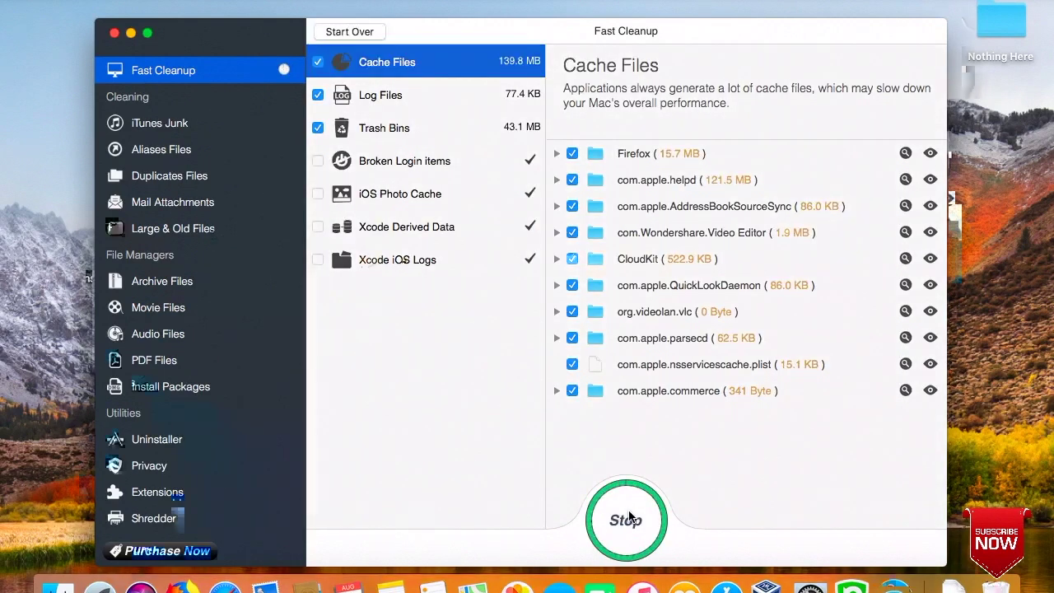
{"action": "left_click", "coordinate": [114, 32]}
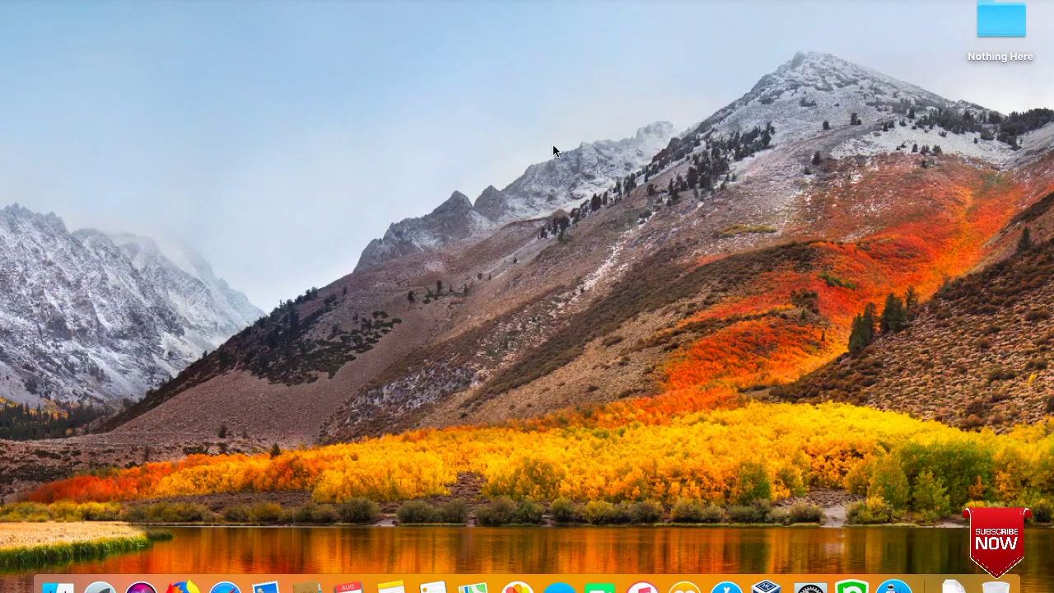
Step: Quit OS Cleaner Master completely and clean up the desktop icons again
{"action": "left_click", "coordinate": [753, 9]}
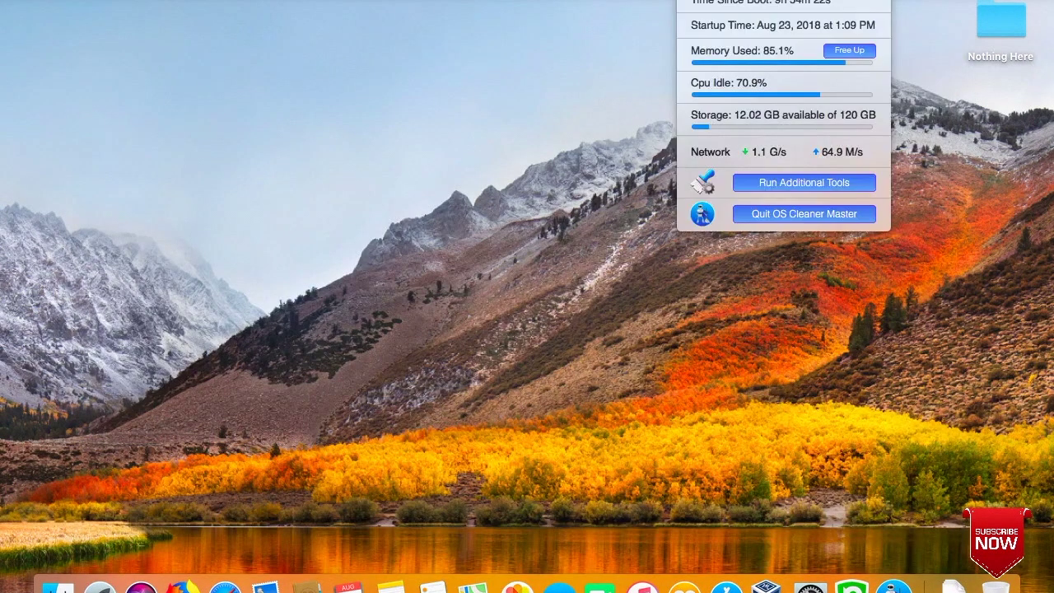
{"action": "left_click", "coordinate": [840, 213]}
{"action": "right_click", "coordinate": [787, 209]}
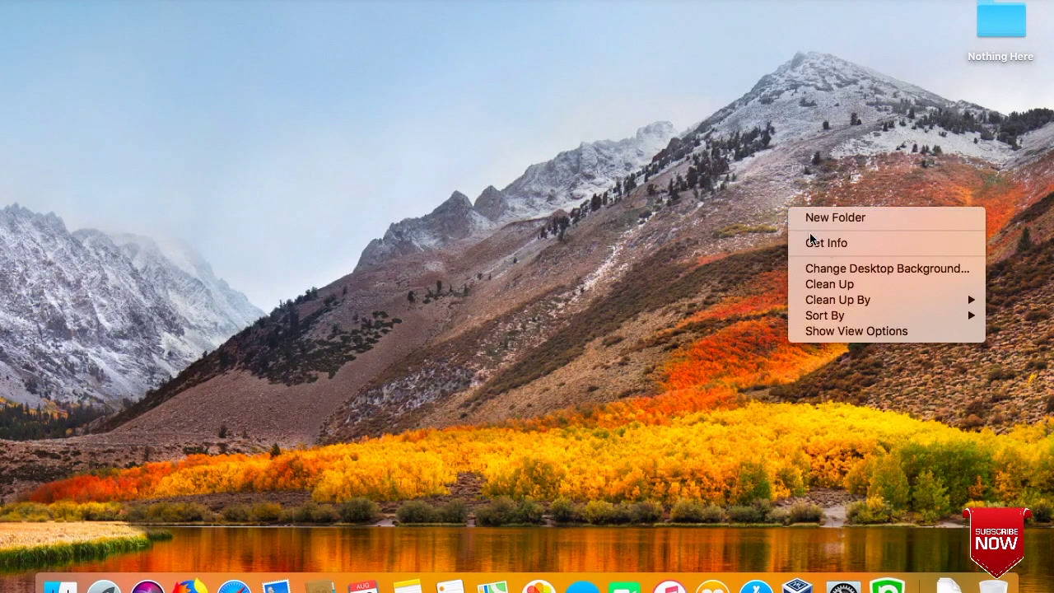
{"action": "left_click", "coordinate": [820, 284]}
Step: Open the downloaded Etcher-1.4.4.dmg and install Etcher into Applications, closing the installer window when done
{"action": "left_click", "coordinate": [948, 584]}
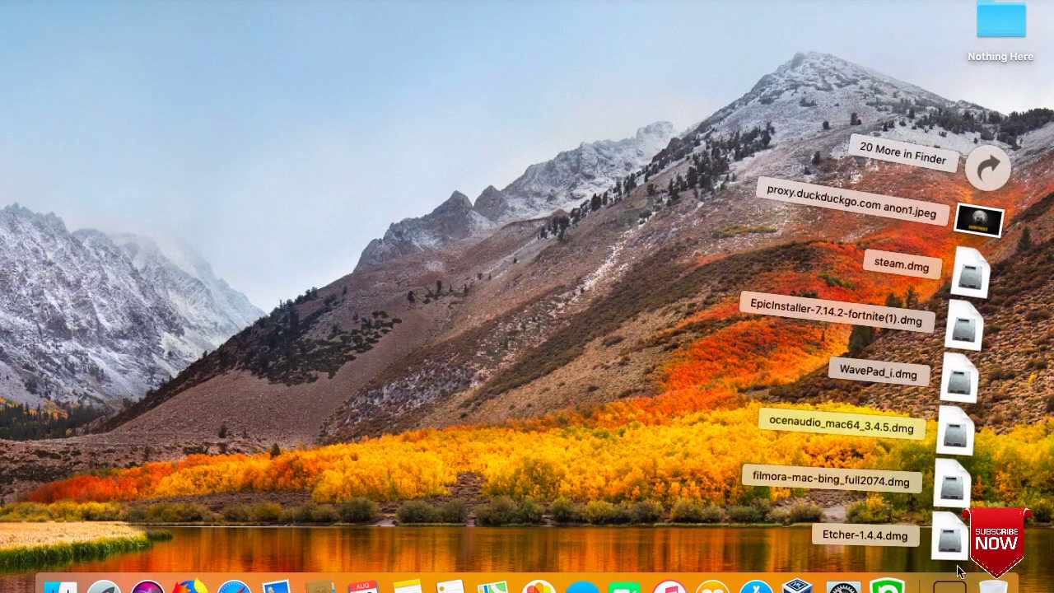
{"action": "left_click", "coordinate": [702, 264]}
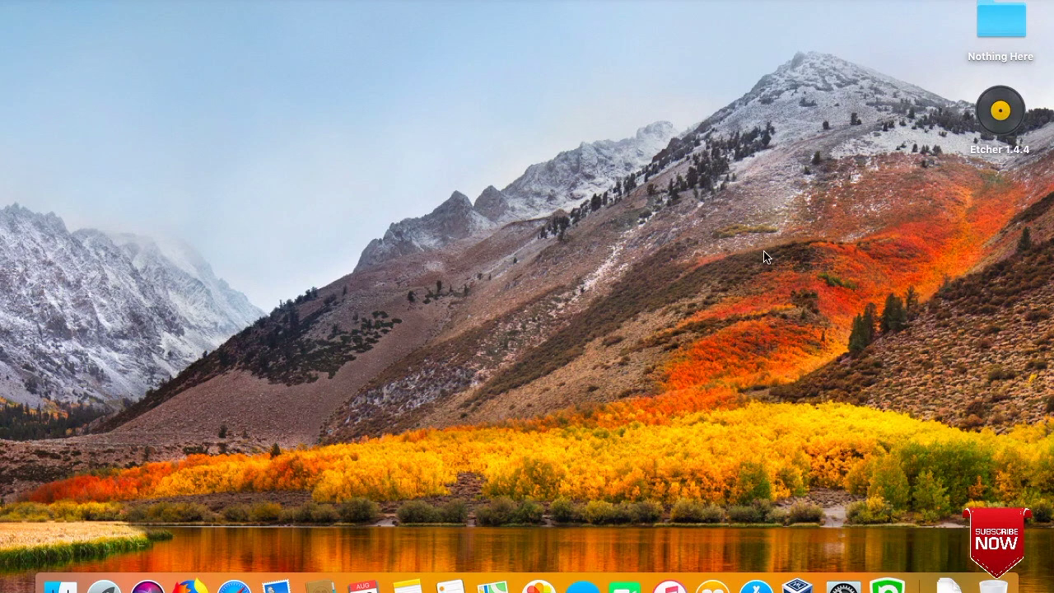
{"action": "left_click_drag", "start_coordinate": [458, 234], "coordinate": [655, 236]}
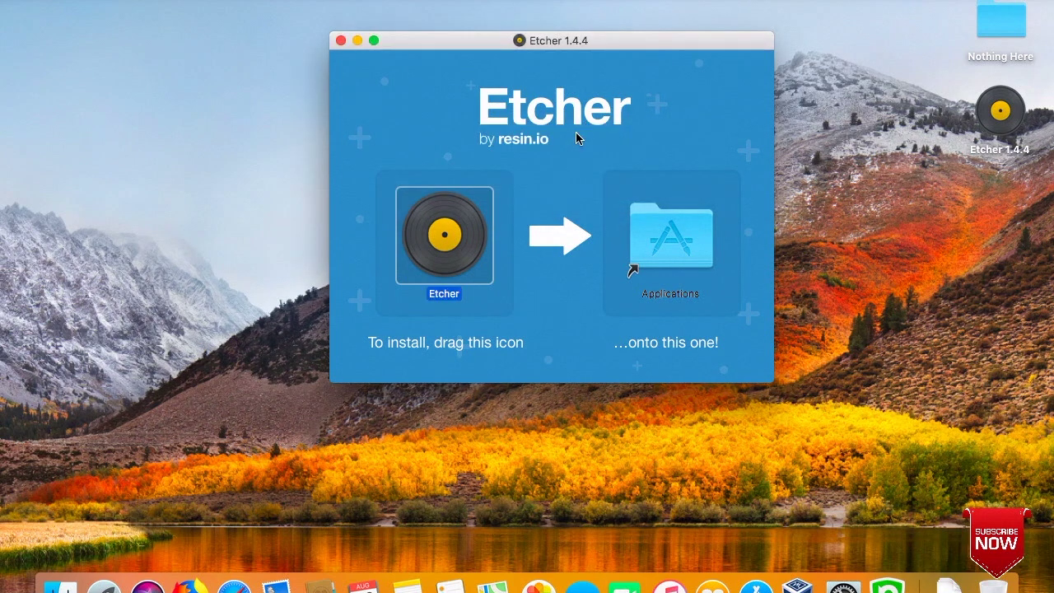
{"action": "left_click", "coordinate": [341, 40]}
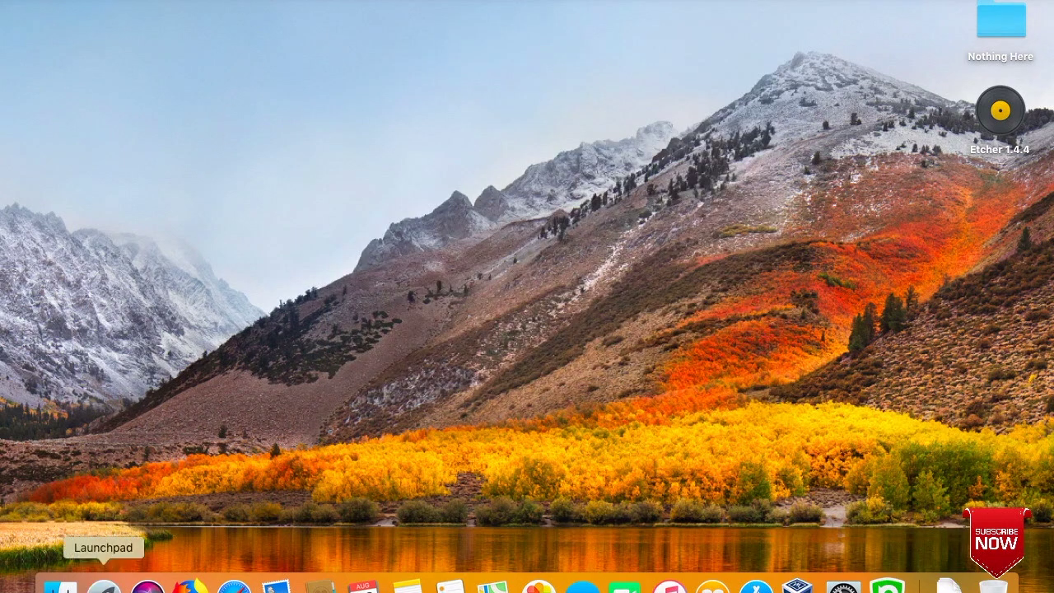
{"action": "left_click", "coordinate": [104, 587]}
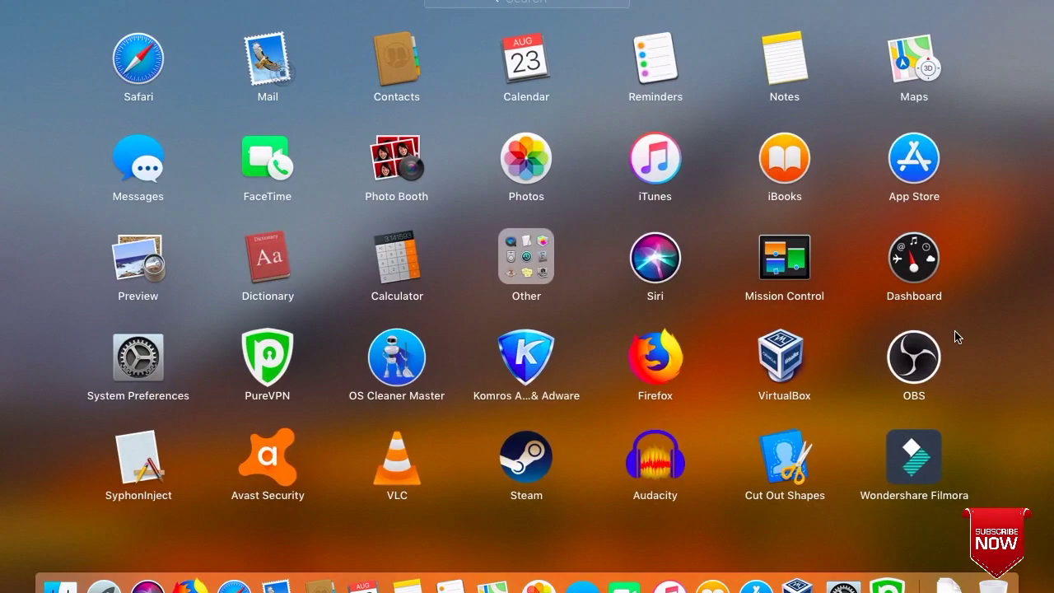
{"action": "left_click", "coordinate": [1013, 344]}
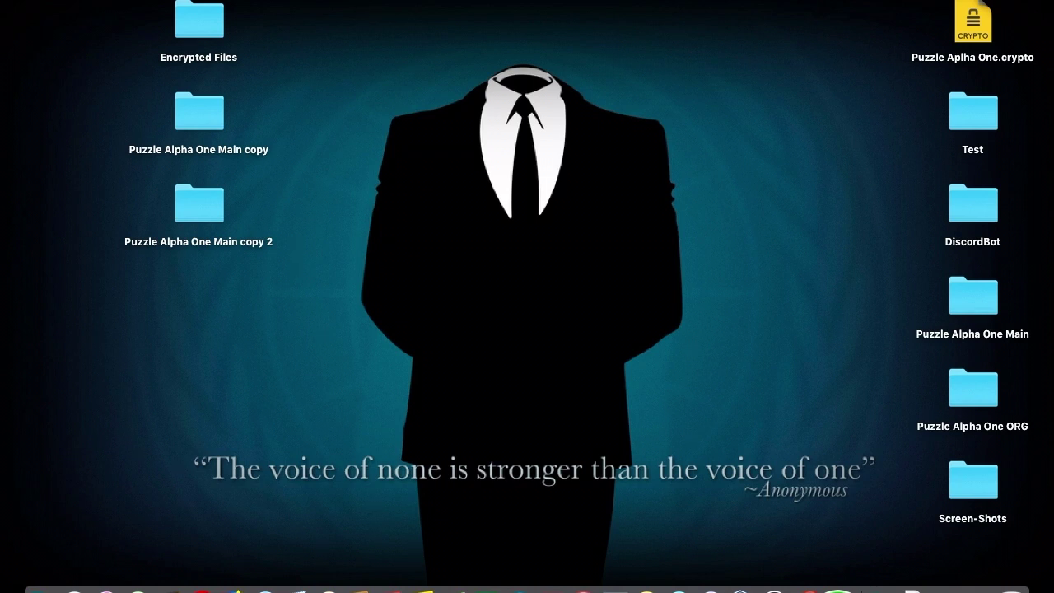
Step: Stop the running OBS recording
{"action": "left_click", "coordinate": [635, 2]}
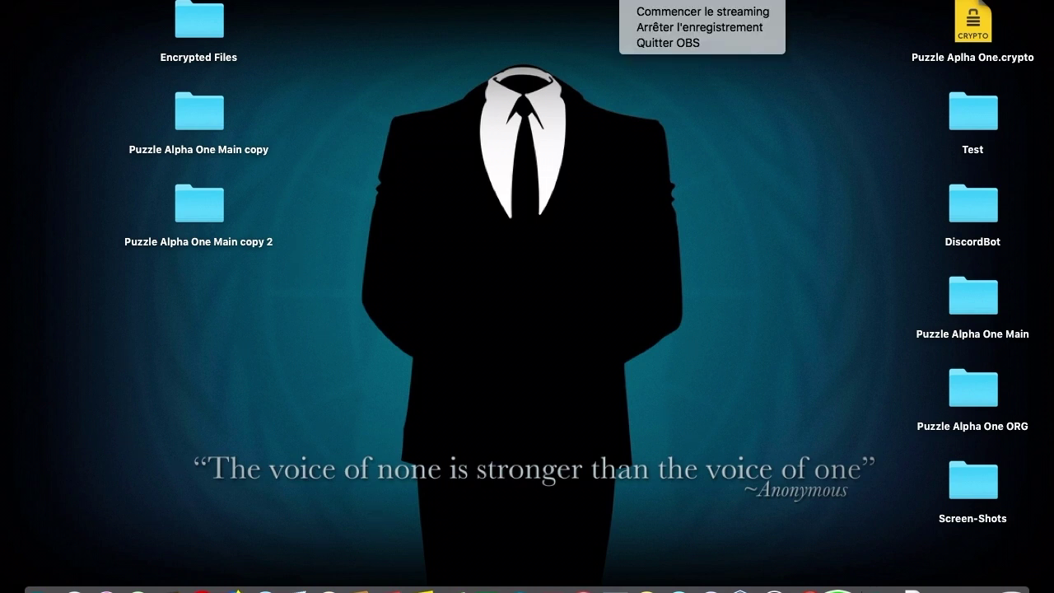
{"action": "left_click", "coordinate": [645, 28]}
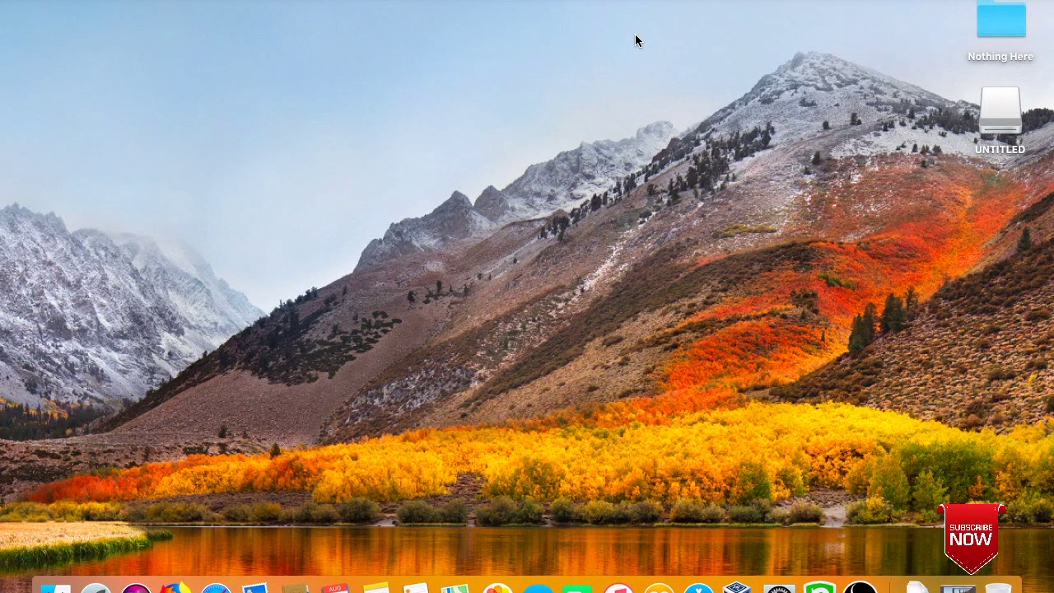
Step: Open Disk Utility through a Spotlight search for "disk" and select the external UNTITLED USB drive
{"action": "key", "text": "super+space"}
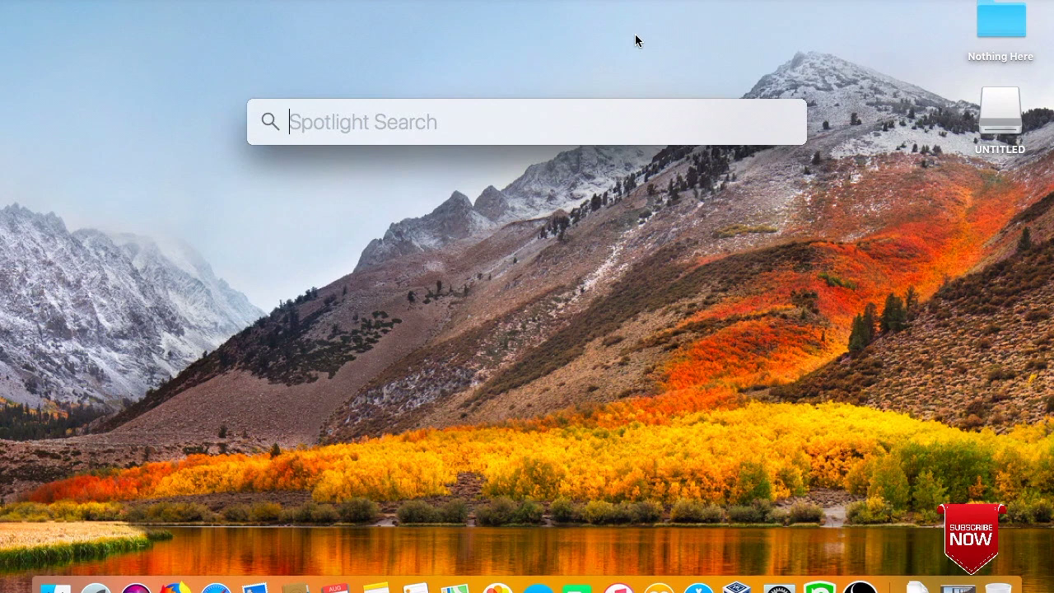
{"action": "type", "text": "disk"}
{"action": "key", "text": "Return"}
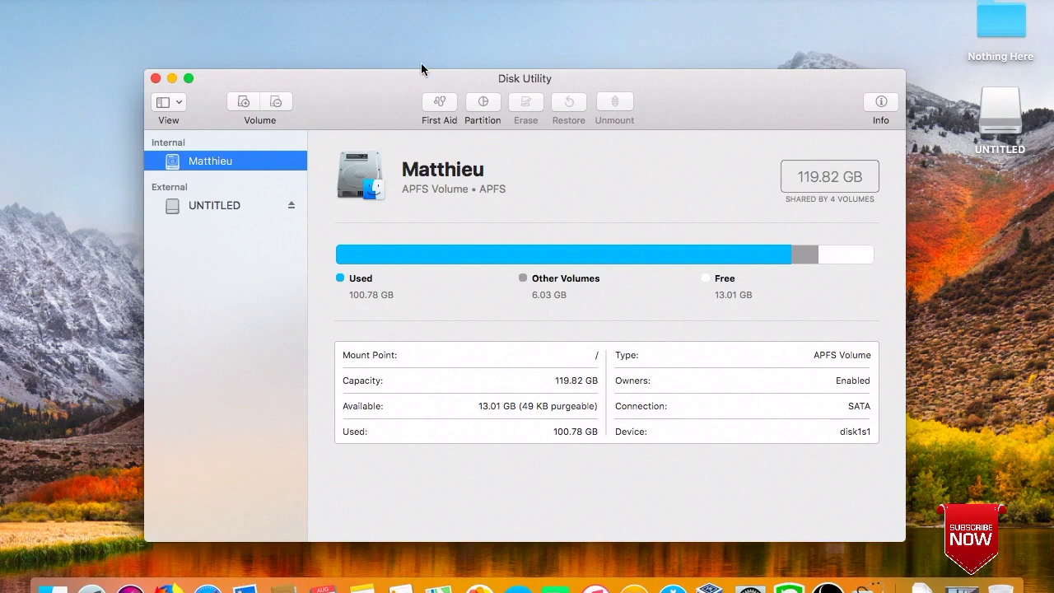
{"action": "left_click_drag", "start_coordinate": [379, 81], "coordinate": [369, 27]}
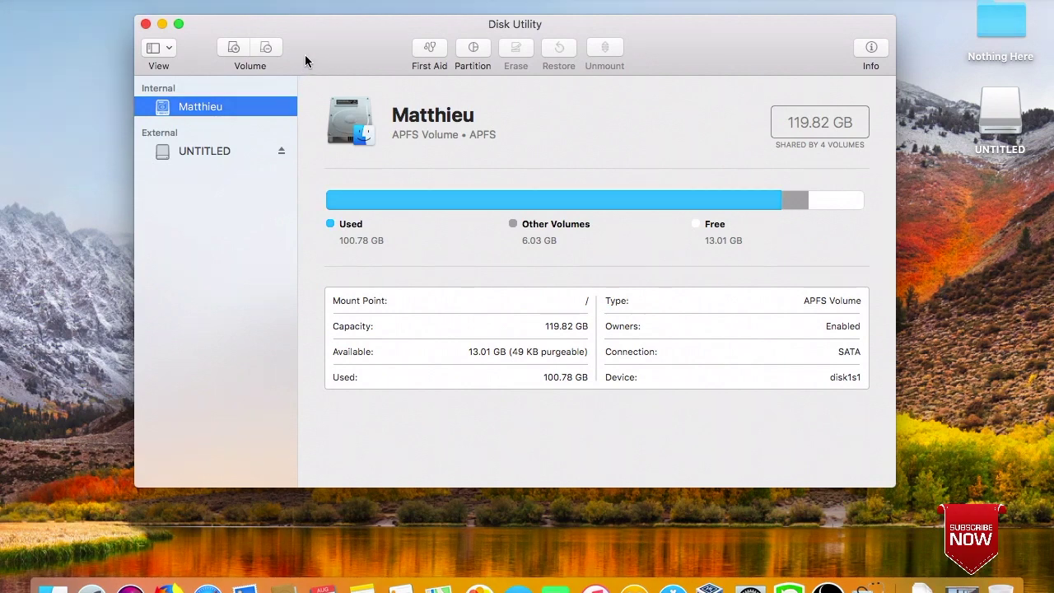
{"action": "left_click", "coordinate": [192, 154]}
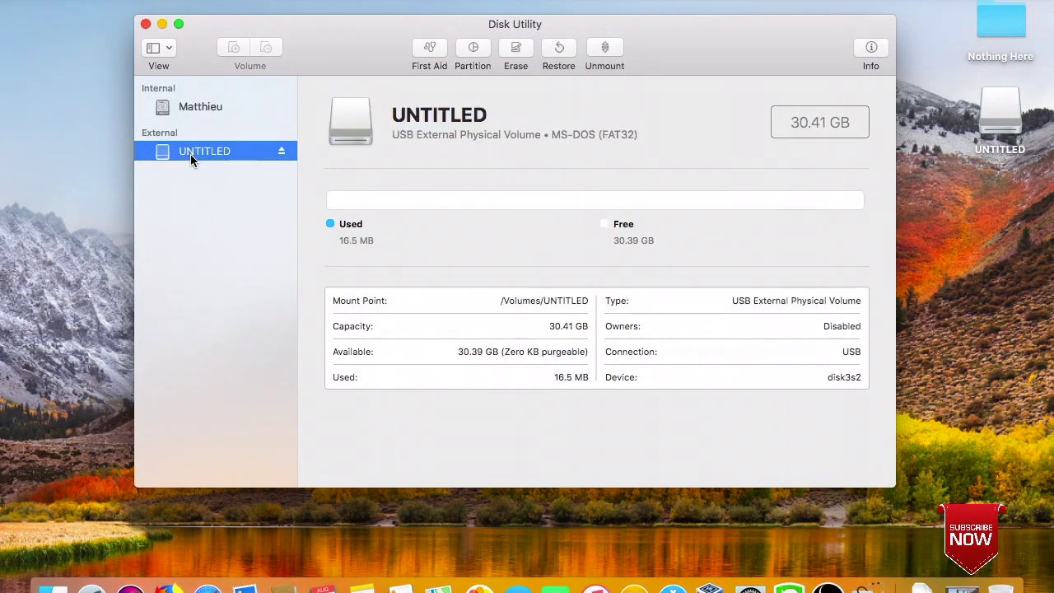
{"action": "right_click", "coordinate": [190, 154]}
{"action": "left_click", "coordinate": [140, 156]}
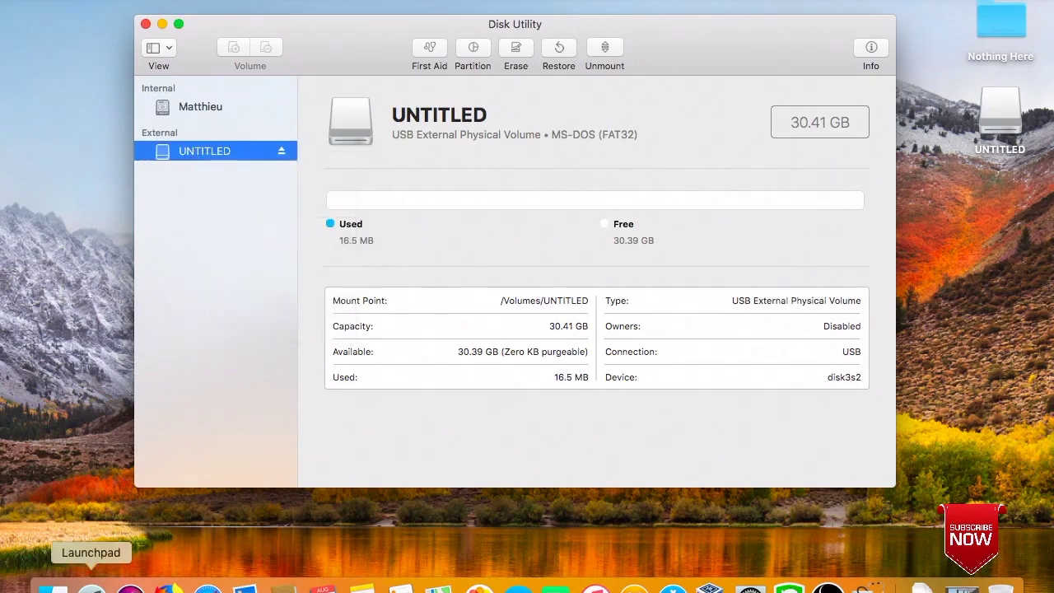
Step: Launch Avast Security from the installed applications
{"action": "left_click", "coordinate": [90, 587]}
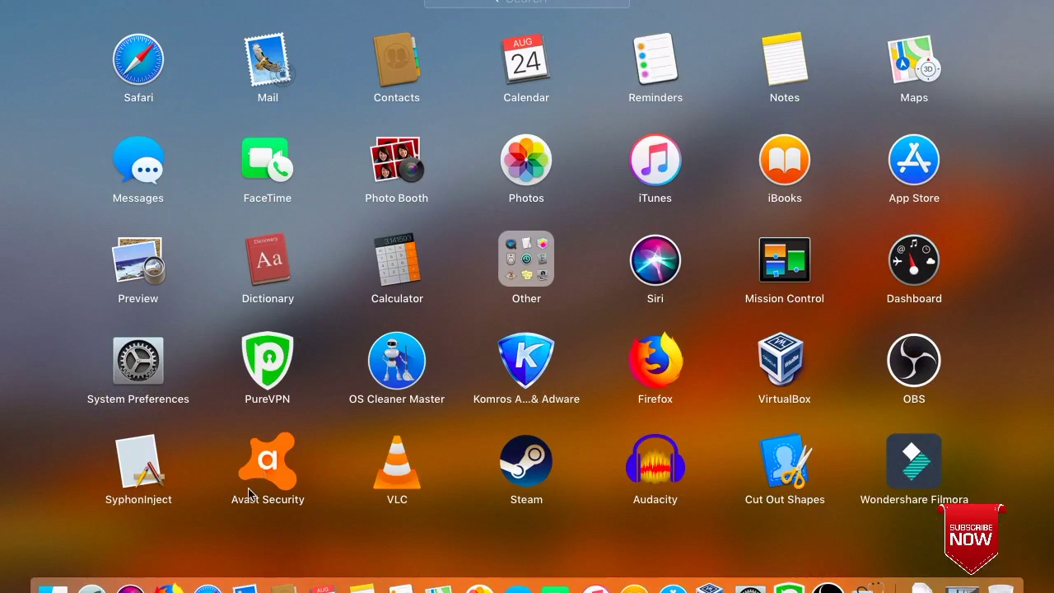
{"action": "left_click", "coordinate": [264, 472]}
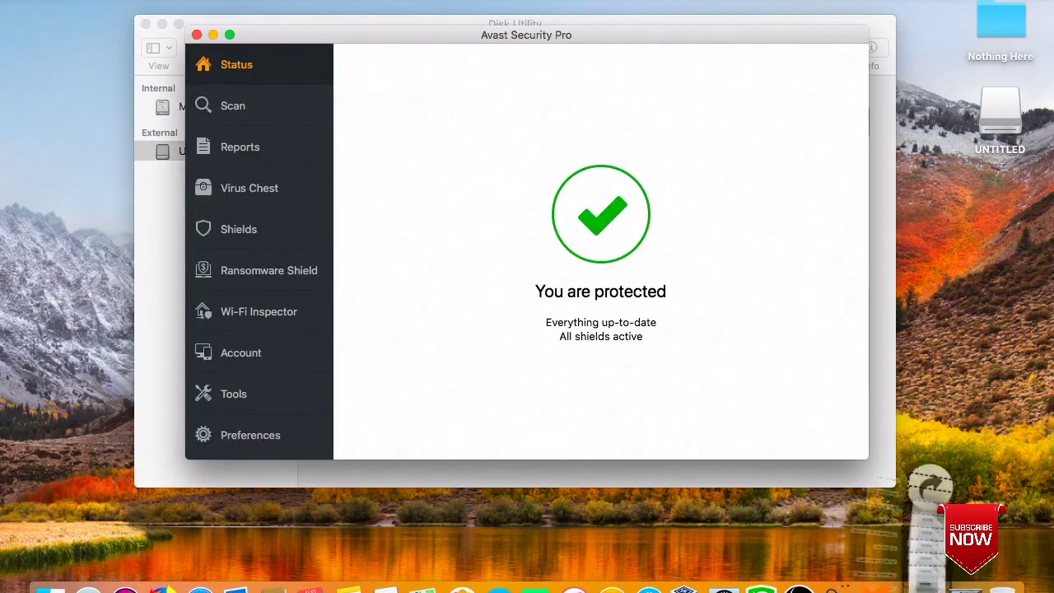
Step: Run a custom Avast scan on the downloaded Etcher-1.4.4.dmg and minimize the Avast window
{"action": "left_click", "coordinate": [925, 583]}
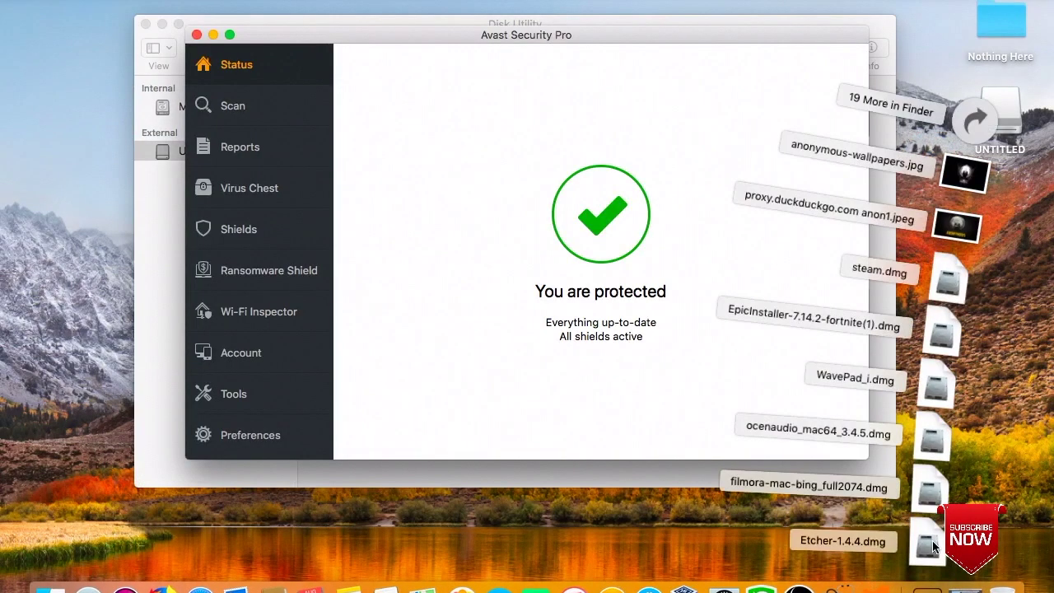
{"action": "left_click", "coordinate": [688, 297]}
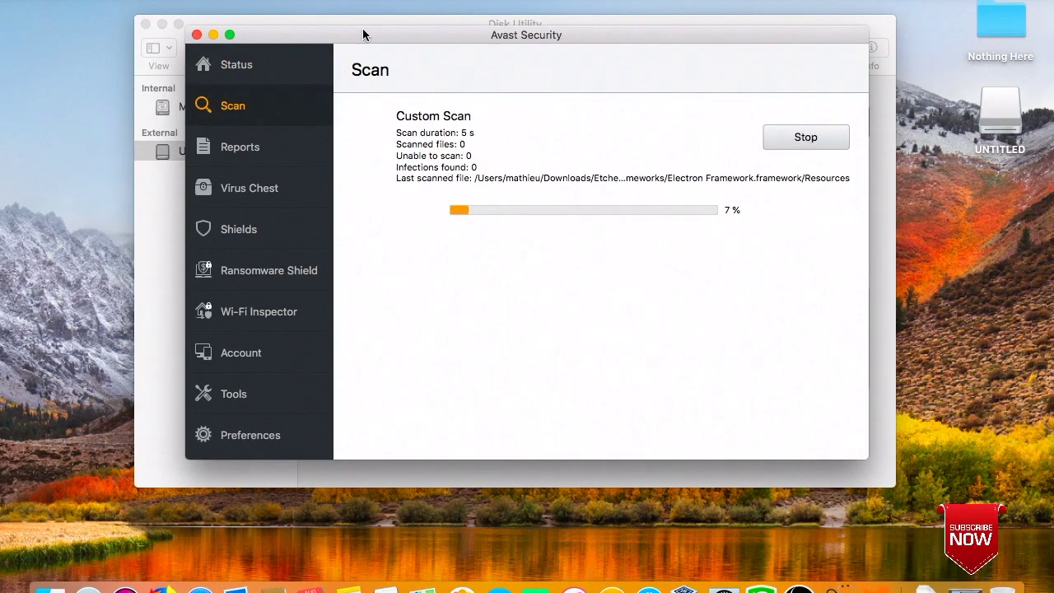
{"action": "left_click", "coordinate": [213, 35]}
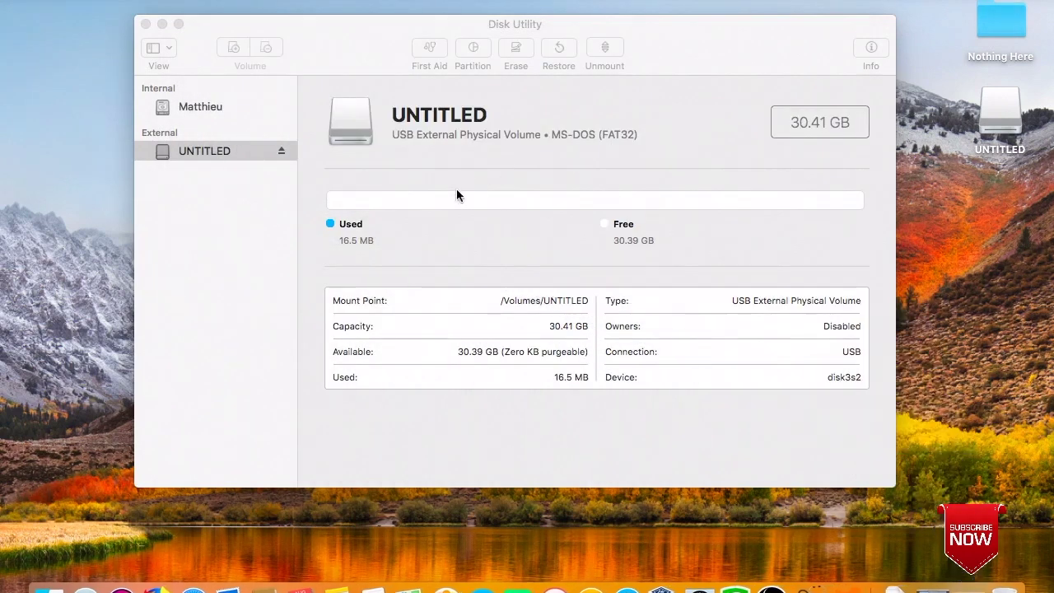
Step: Open the erase settings for the UNTITLED USB drive and quit Avast Security
{"action": "left_click", "coordinate": [508, 48]}
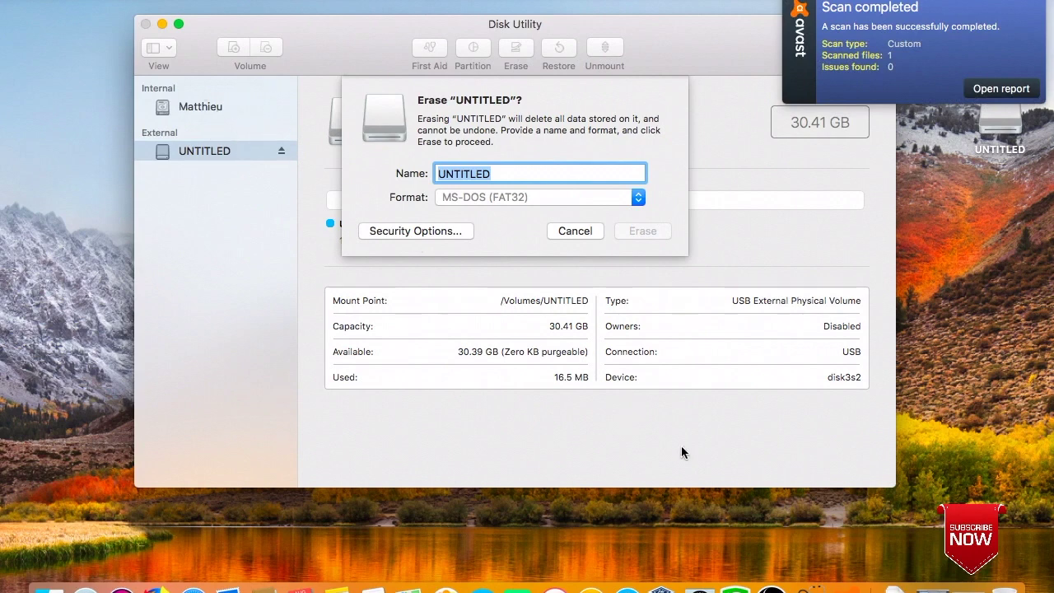
{"action": "right_click", "coordinate": [845, 585]}
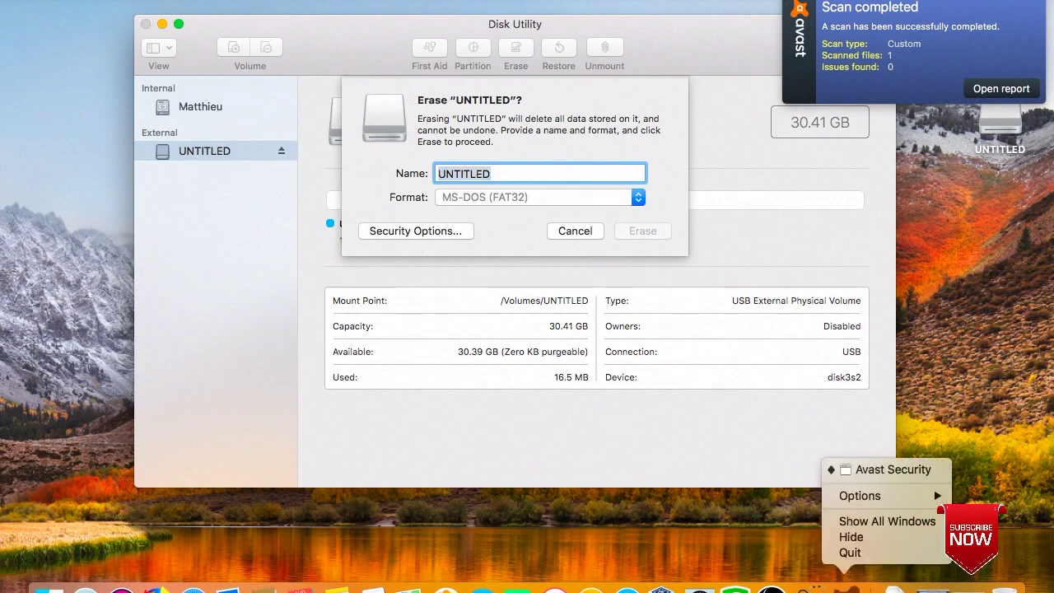
{"action": "left_click", "coordinate": [838, 555]}
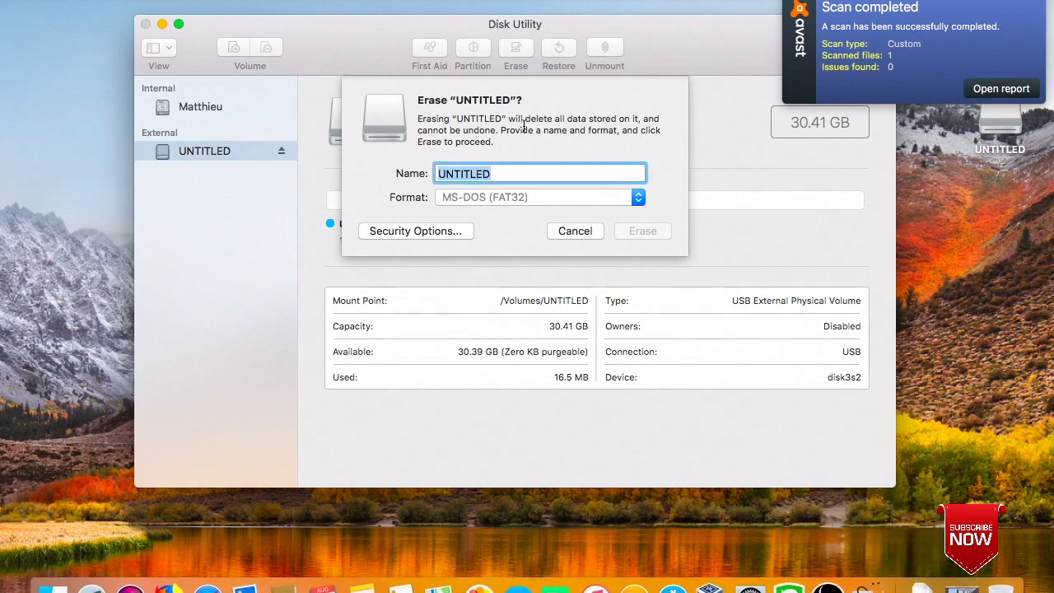
{"action": "left_click", "coordinate": [535, 198]}
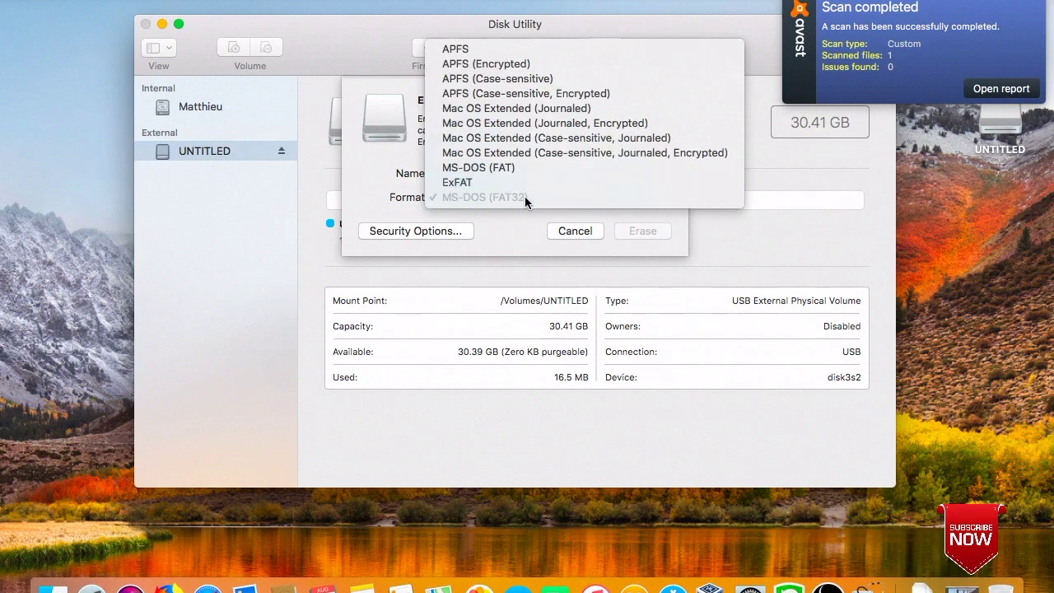
{"action": "left_click", "coordinate": [513, 230]}
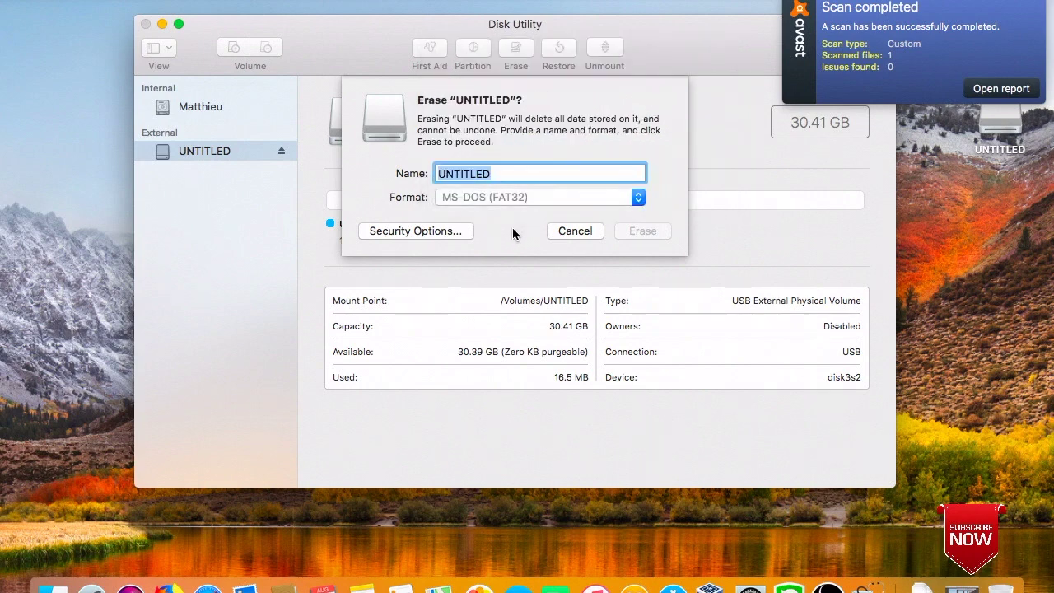
{"action": "left_click", "coordinate": [562, 229]}
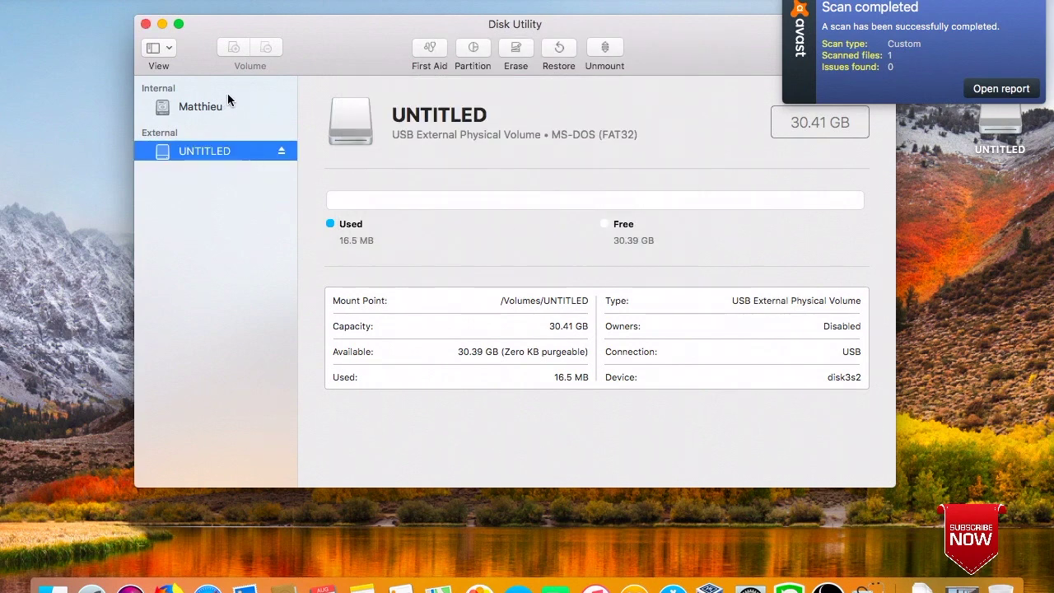
Step: In the USB drive's partition layout, set UNTITLED to Mac OS Extended (Journaled) and add a second partition of about 4.79 GB
{"action": "left_click", "coordinate": [466, 51]}
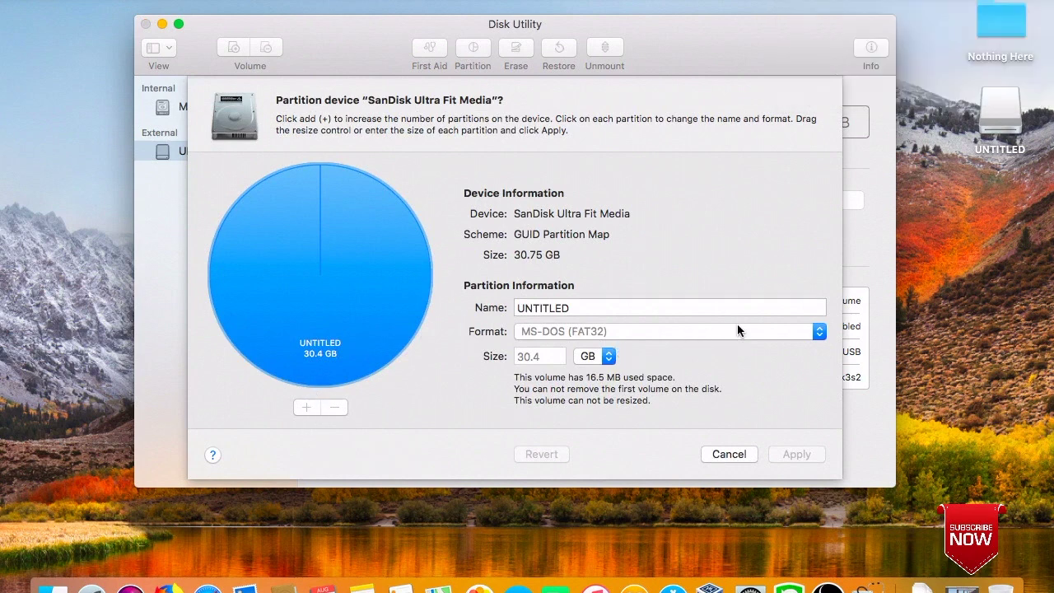
{"action": "left_click", "coordinate": [821, 330]}
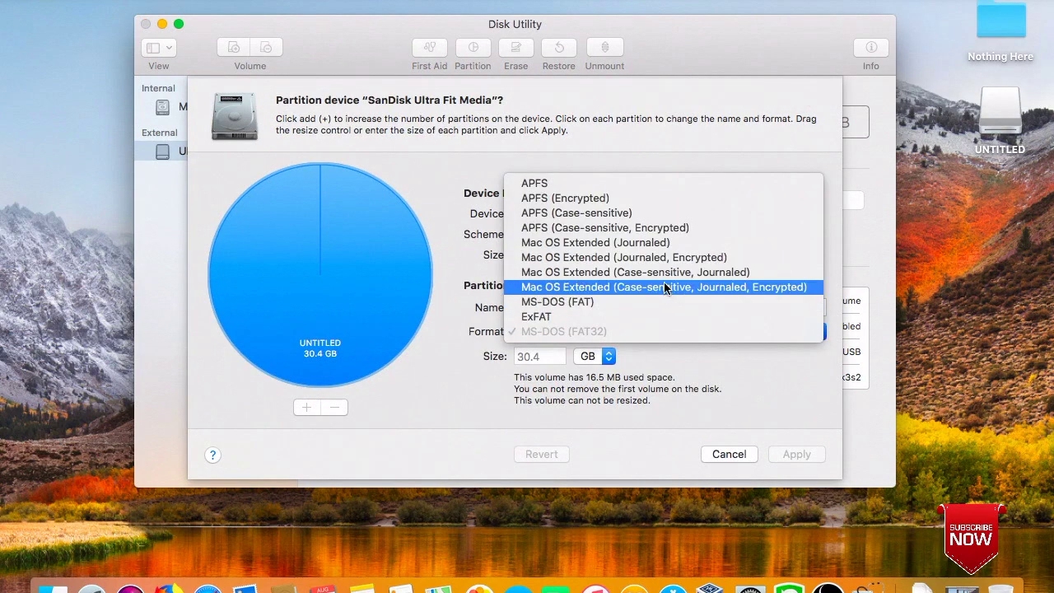
{"action": "left_click", "coordinate": [657, 243]}
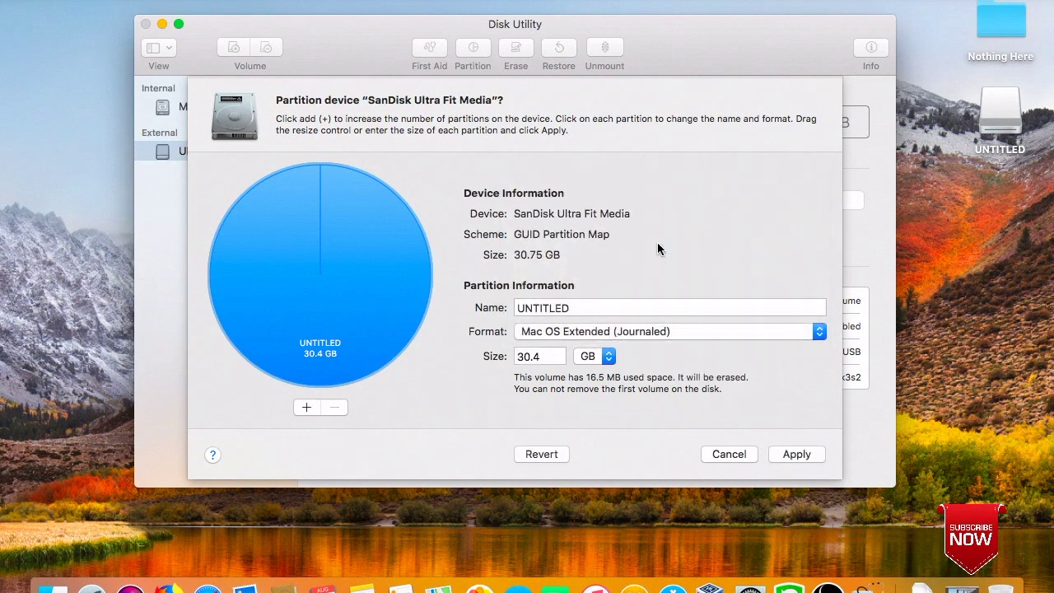
{"action": "left_click", "coordinate": [309, 405]}
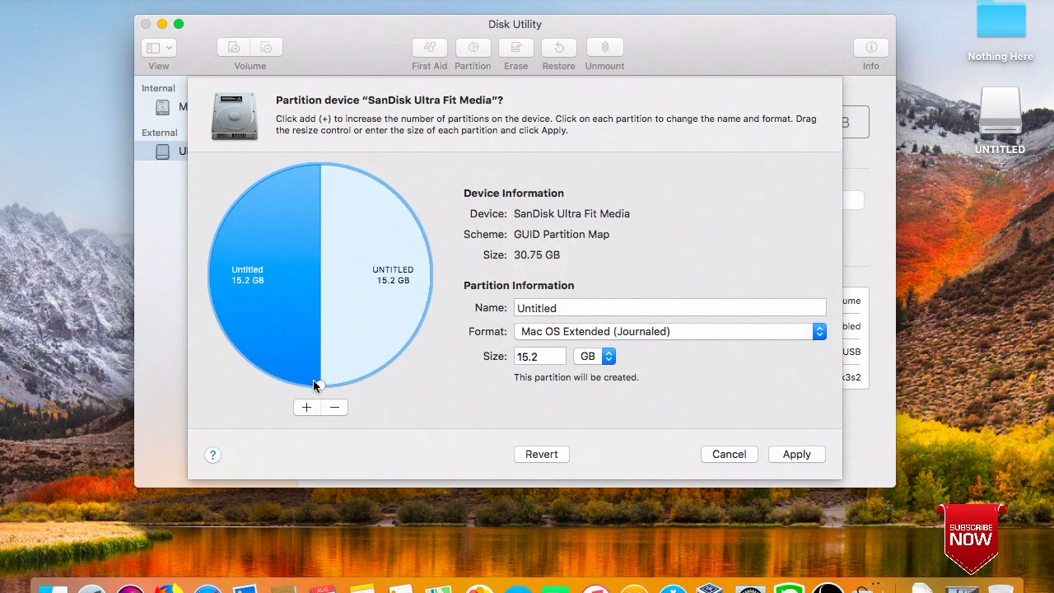
{"action": "left_click_drag", "start_coordinate": [317, 383], "coordinate": [182, 191]}
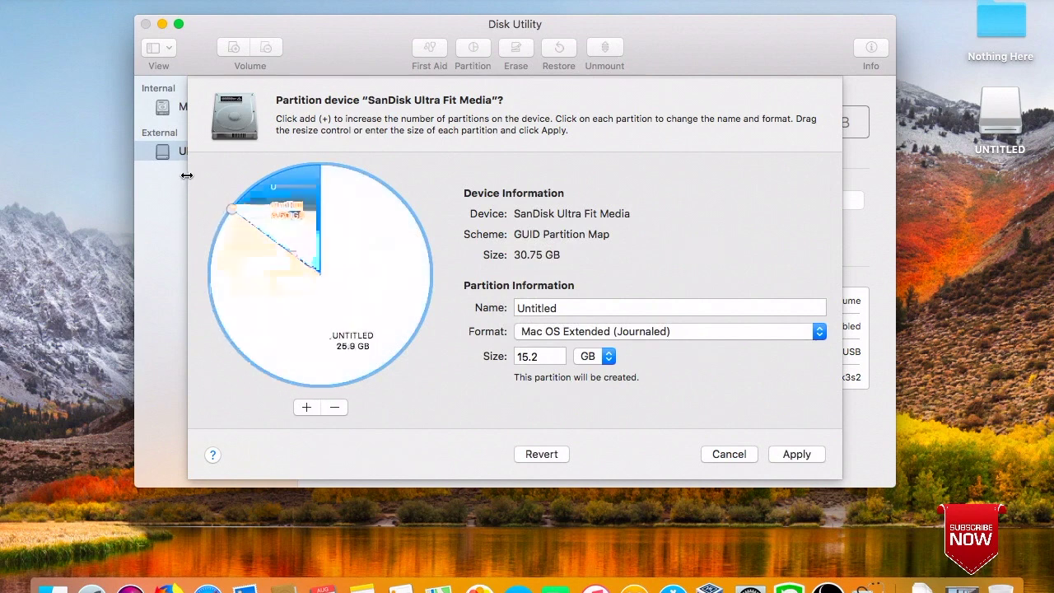
Step: Search Spotlight for "parrot" and check the file size of Parrot-security-4.1_i386.iso
{"action": "key", "text": "super+space"}
{"action": "type", "text": "parrot"}
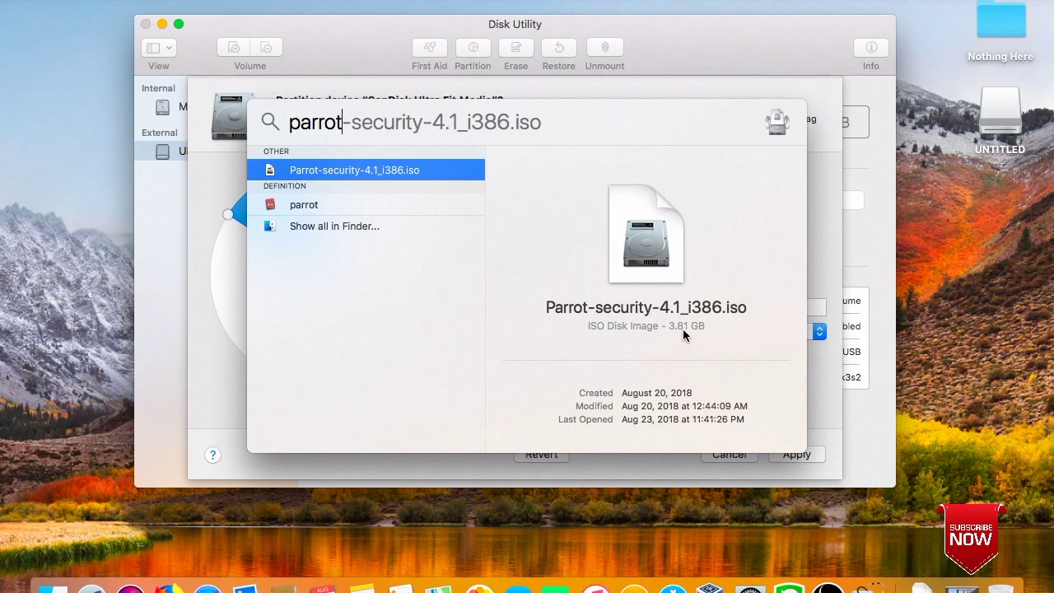
{"action": "left_click", "coordinate": [824, 165]}
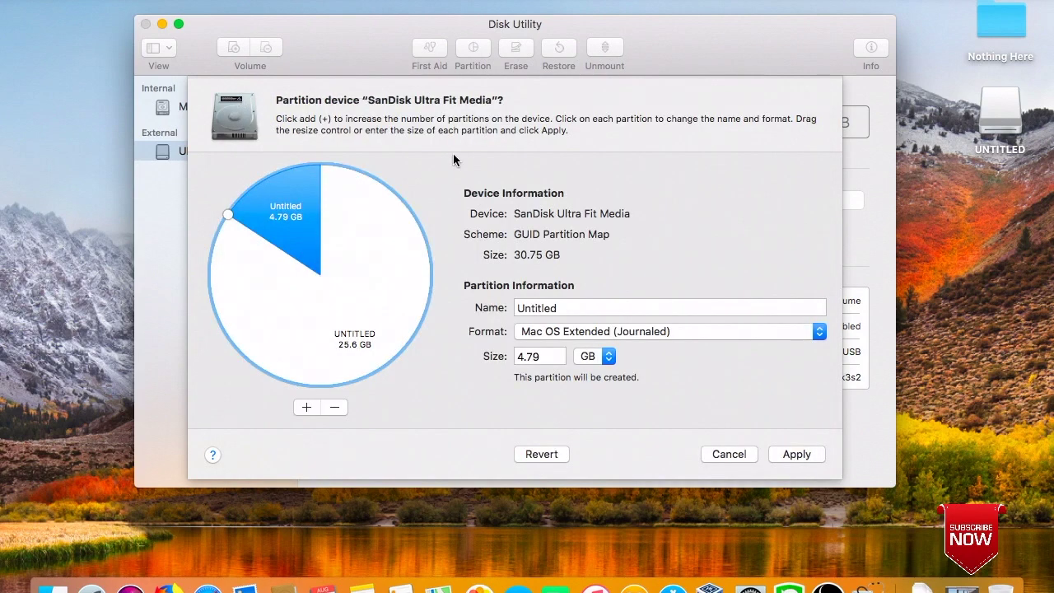
Step: Resize the new small partition to about 4.08 GB and set its format to MS-DOS (FAT)
{"action": "mouse_move", "coordinate": [228, 213]}
{"action": "left_mouse_down"}
{"action": "mouse_move", "coordinate": [244, 196]}
{"action": "mouse_move", "coordinate": [237, 201]}
{"action": "left_mouse_up"}
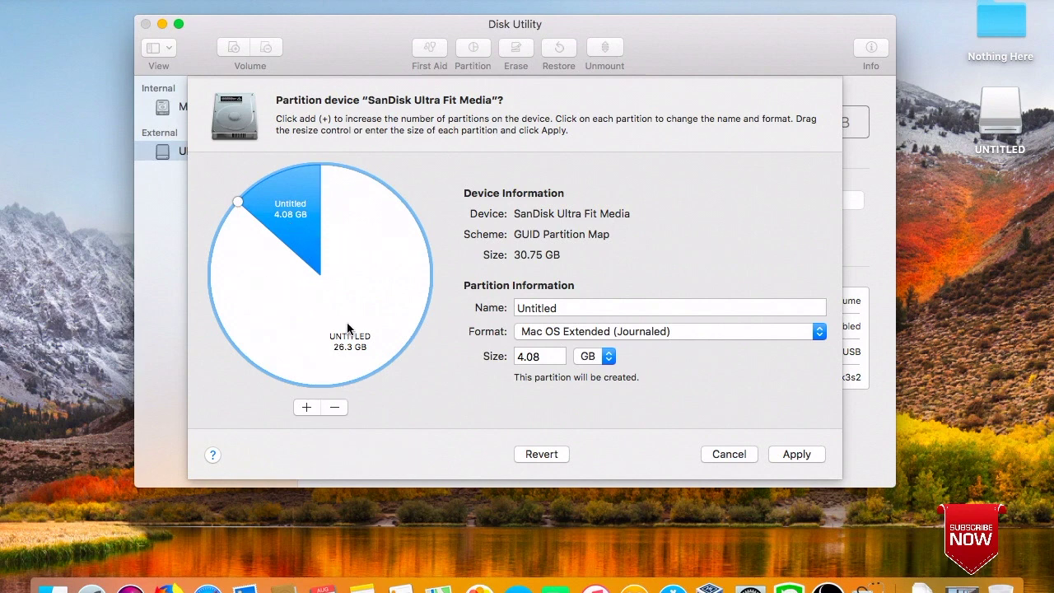
{"action": "left_click", "coordinate": [710, 328]}
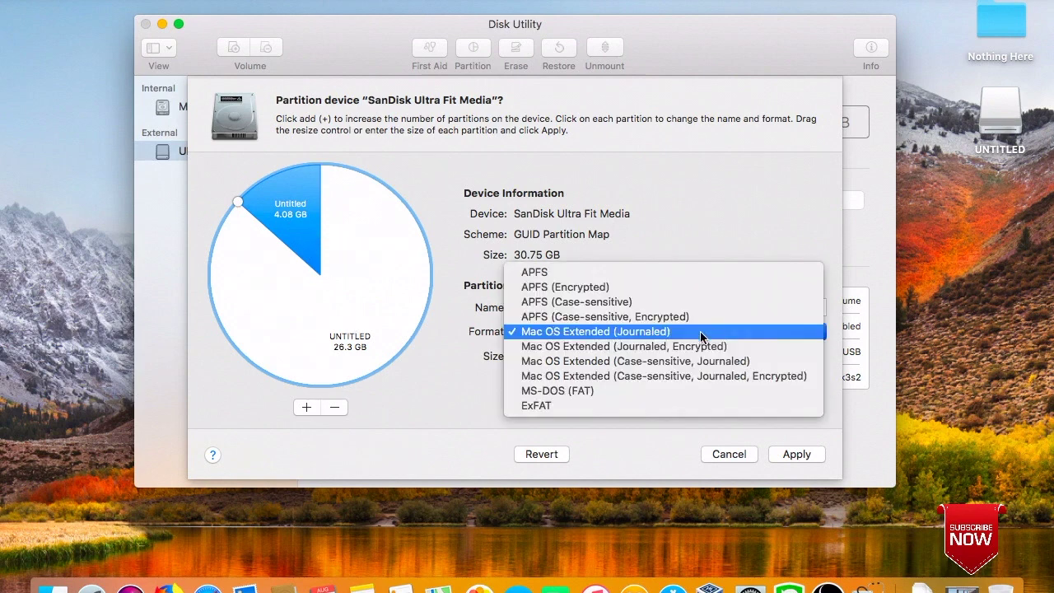
{"action": "left_click", "coordinate": [641, 391]}
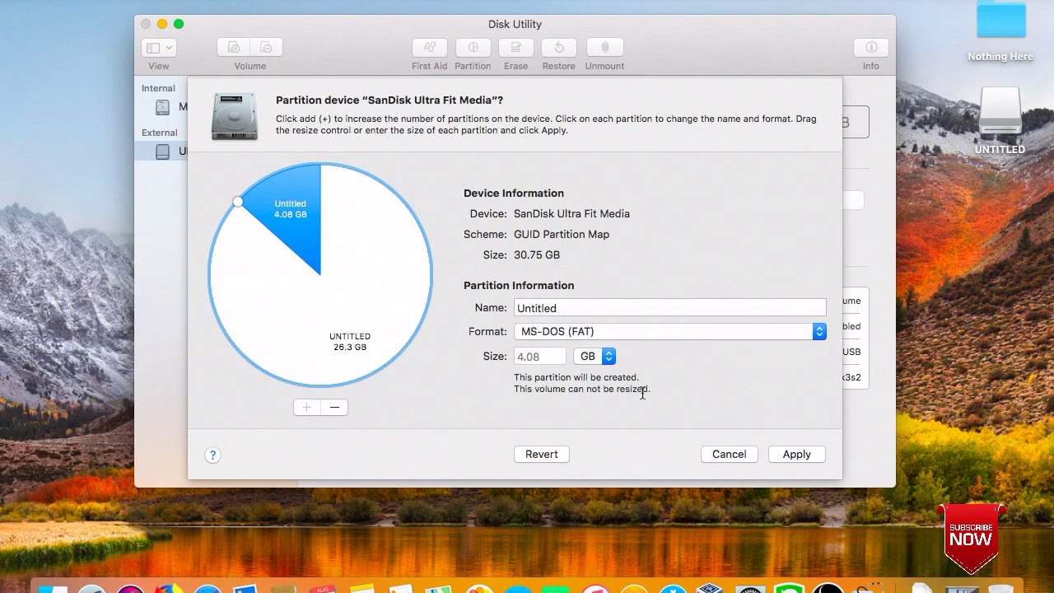
Step: Split the large UNTITLED partition to add a third one, and shrink UNTITLED to about 3.91 GB
{"action": "left_click", "coordinate": [364, 294]}
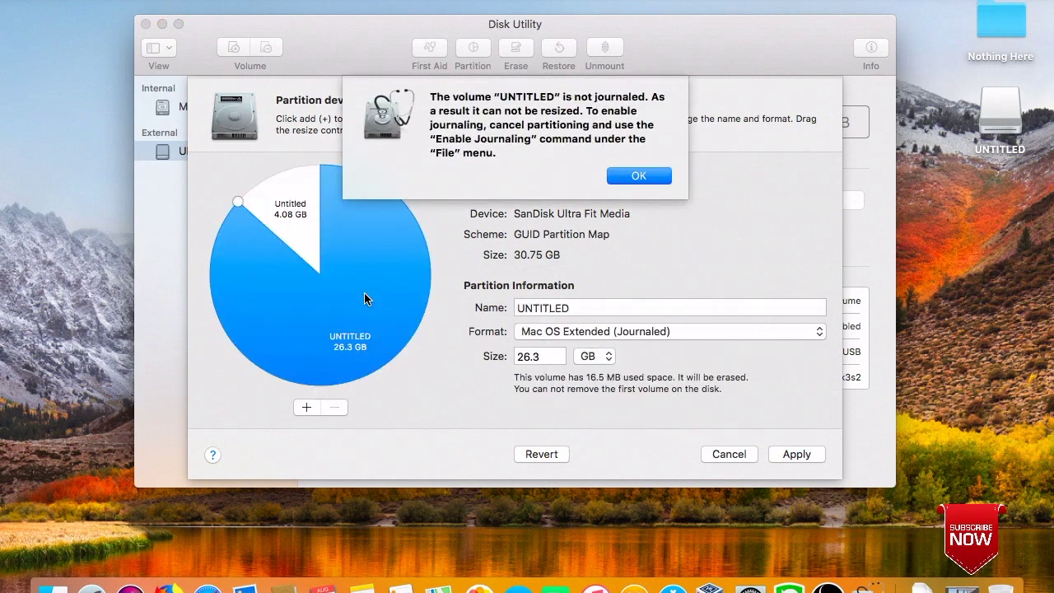
{"action": "left_click", "coordinate": [630, 174]}
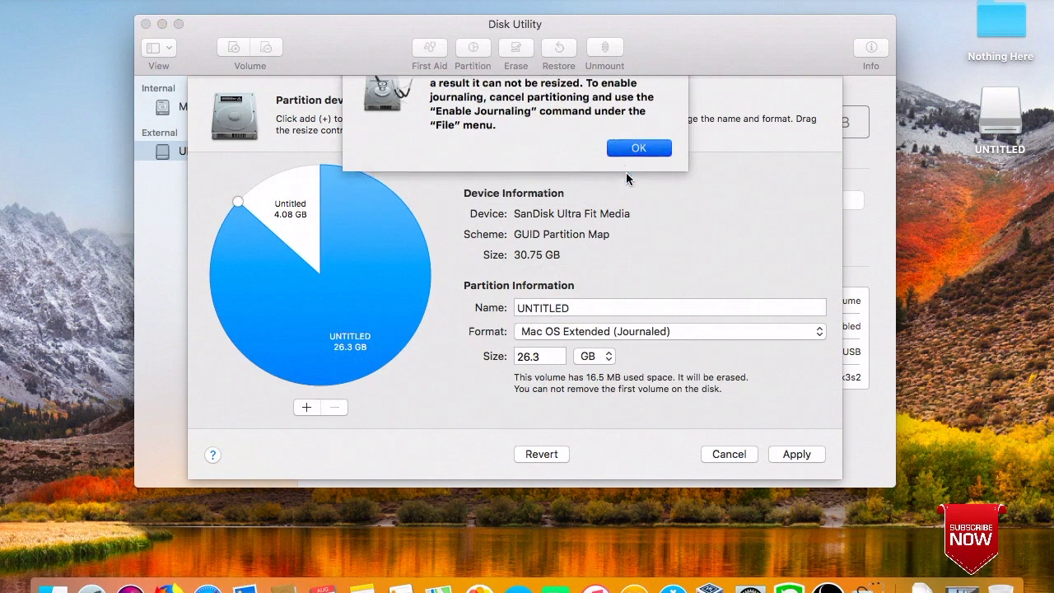
{"action": "left_click", "coordinate": [307, 407]}
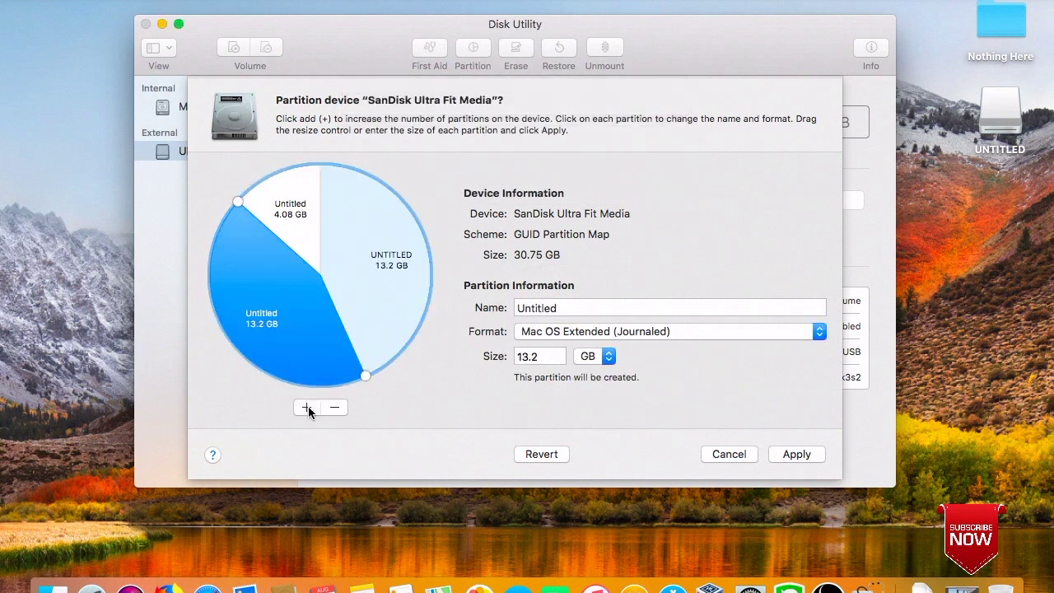
{"action": "left_click", "coordinate": [368, 367]}
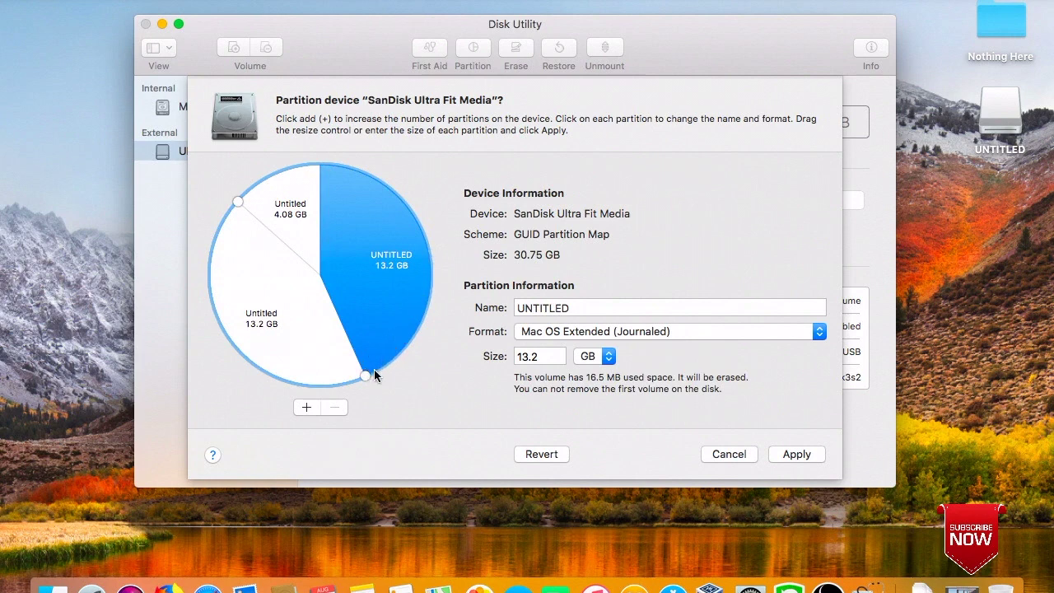
{"action": "left_click_drag", "start_coordinate": [368, 376], "coordinate": [407, 195]}
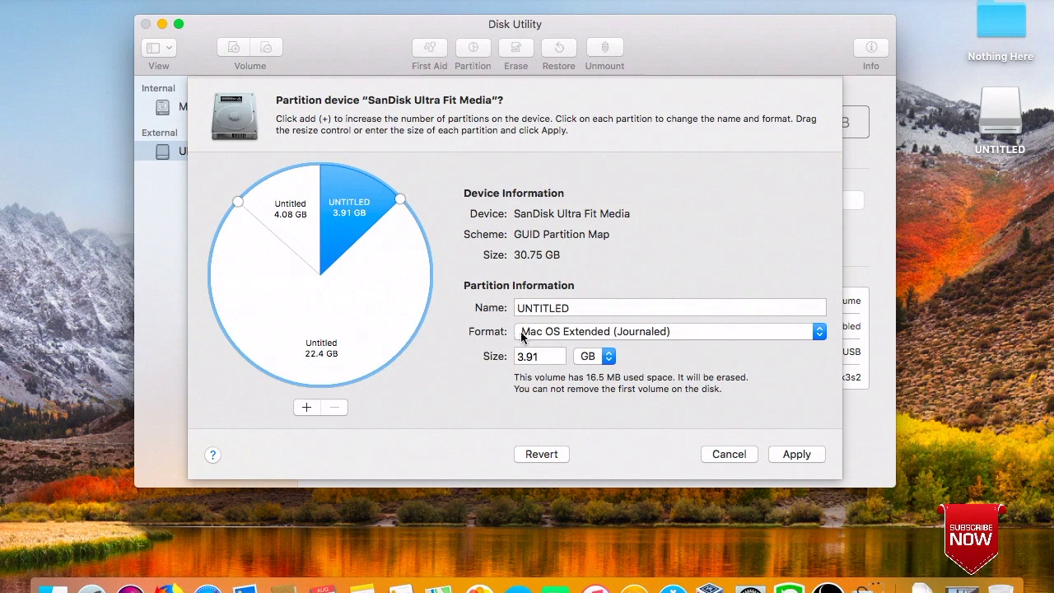
Step: Rename the MS-DOS (FAT) partition as ParrotOS
{"action": "left_click", "coordinate": [405, 317]}
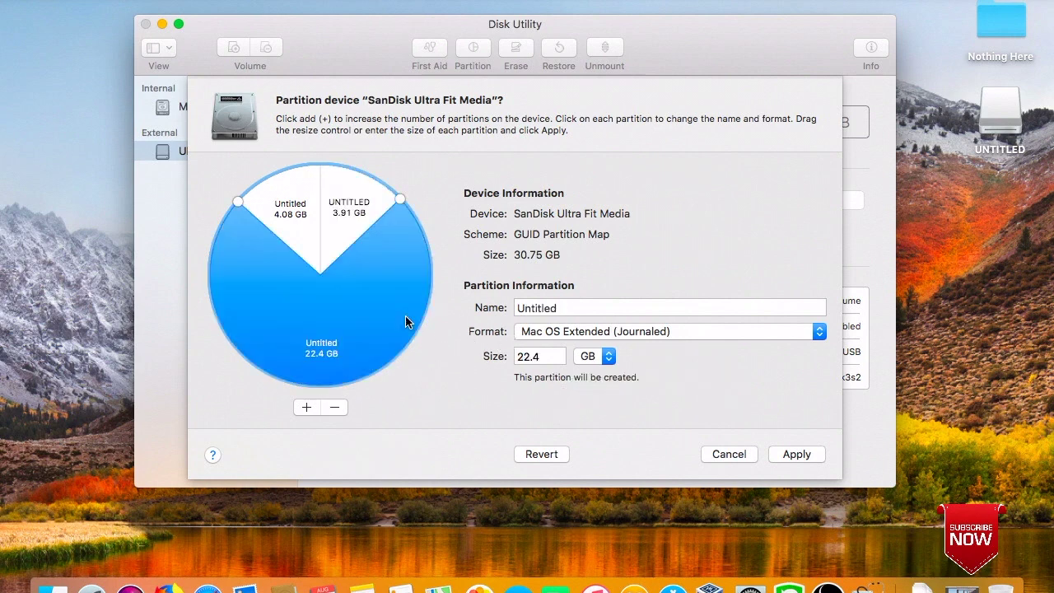
{"action": "left_click", "coordinate": [286, 207]}
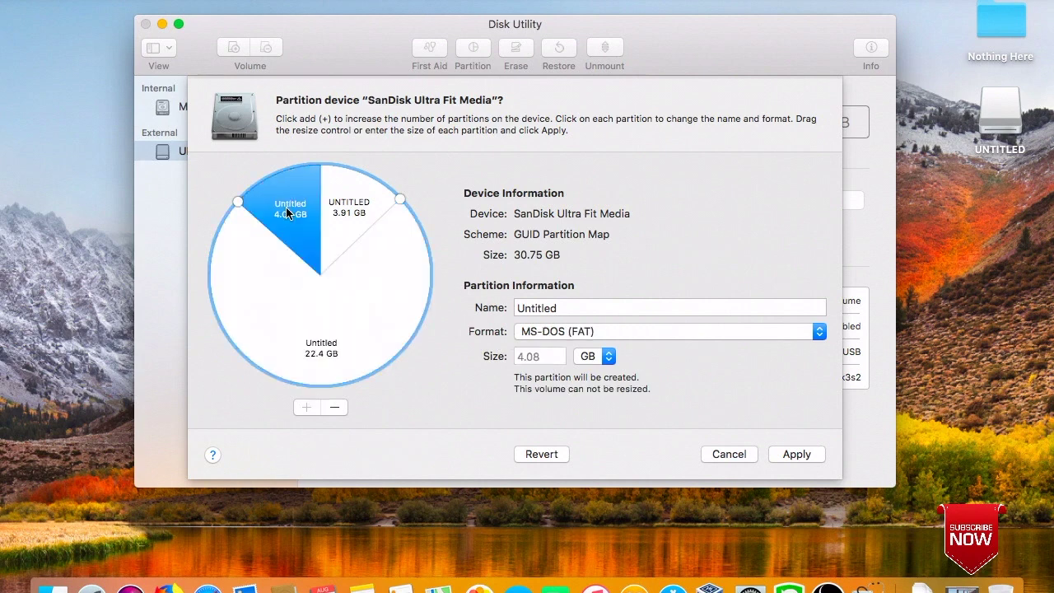
{"action": "left_click", "coordinate": [590, 302]}
{"action": "key", "text": "BackSpace"}
{"action": "key", "text": "BackSpace"}
{"action": "key", "text": "BackSpace"}
{"action": "key", "text": "BackSpace"}
{"action": "key", "text": "BackSpace"}
{"action": "key", "text": "BackSpace"}
{"action": "key", "text": "BackSpace"}
{"action": "key", "text": "BackSpace"}
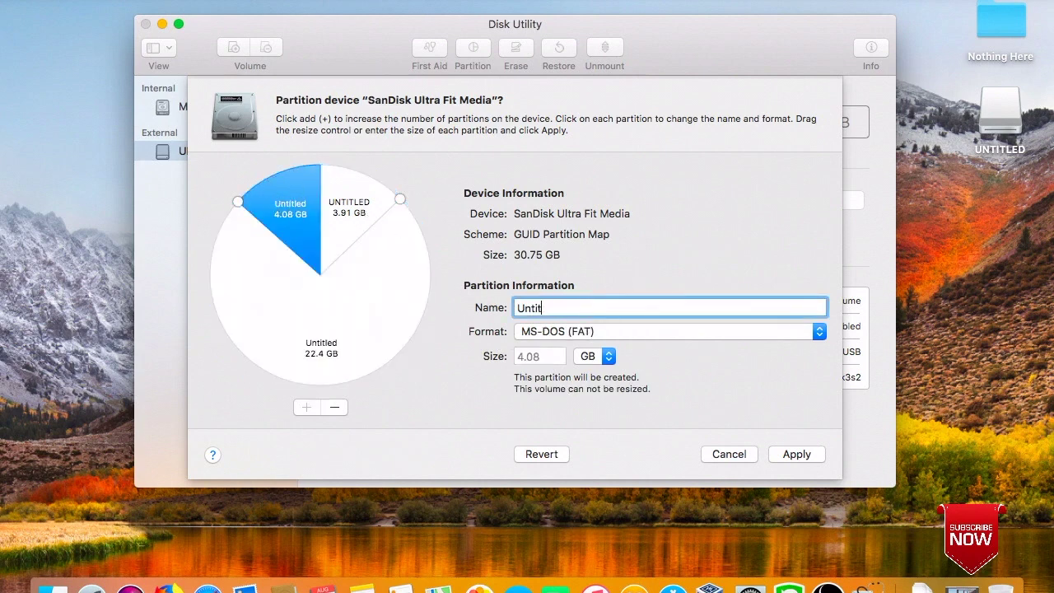
{"action": "type", "text": "ParrotOs"}
{"action": "key", "text": "BackSpace"}
{"action": "type", "text": "S"}
{"action": "key", "text": "Return"}
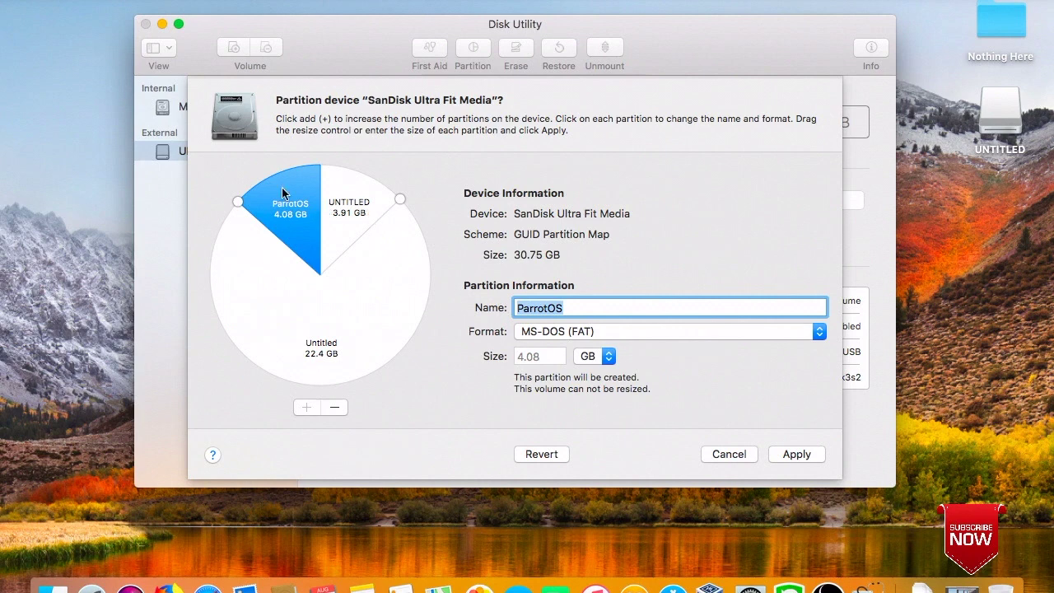
Step: Rename the 3.91 GB UNTITLED partition as Persistence
{"action": "left_click", "coordinate": [362, 213]}
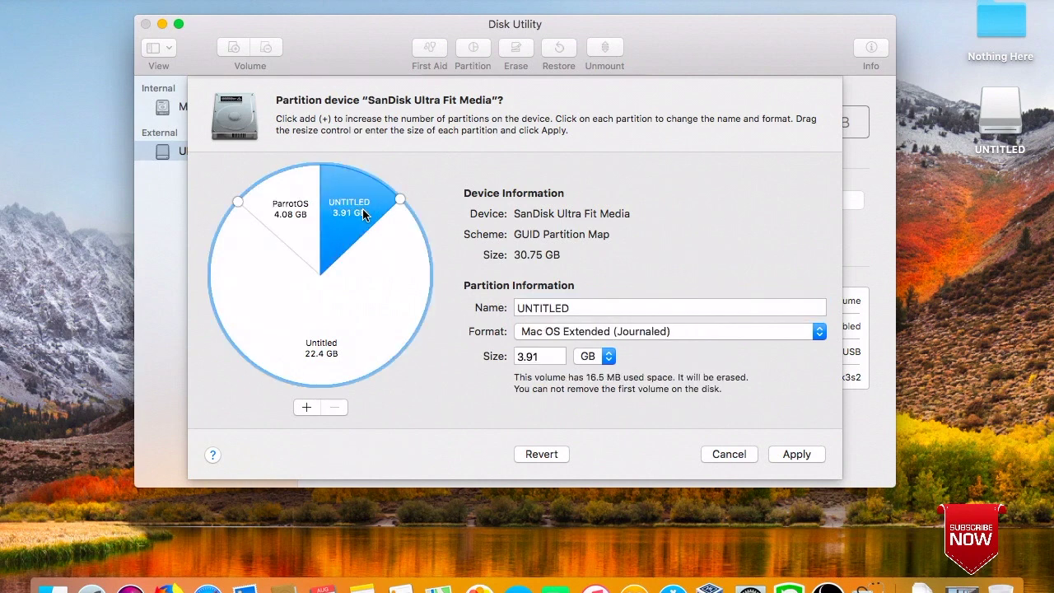
{"action": "double_click", "coordinate": [594, 308]}
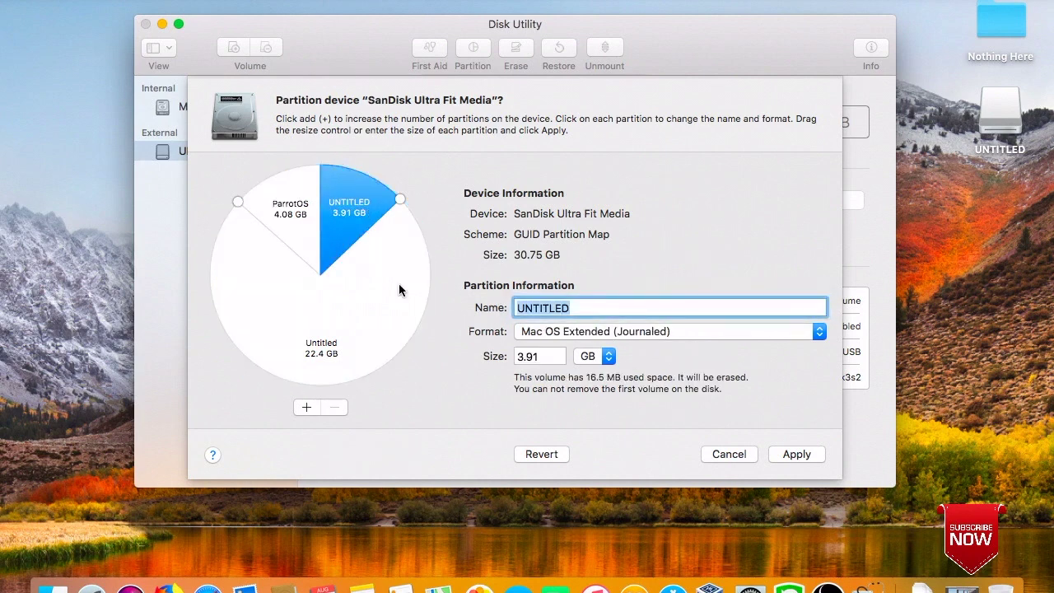
{"action": "key", "text": "BackSpace"}
{"action": "type", "text": "Per"}
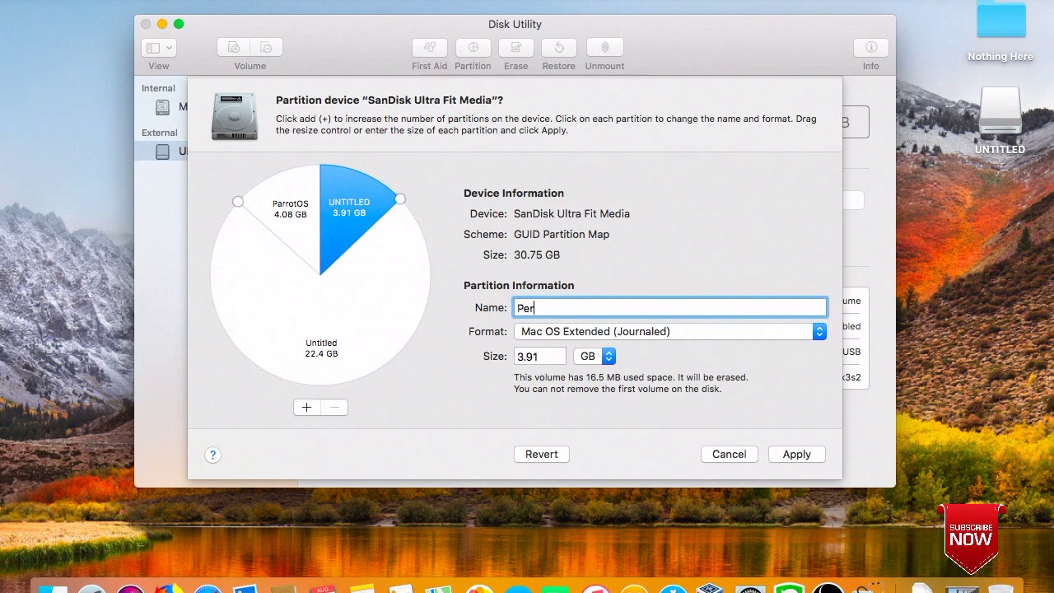
{"action": "type", "text": "sistence"}
Step: Rename the largest partition as Storage and select the ParrotOS partition
{"action": "left_click", "coordinate": [314, 364]}
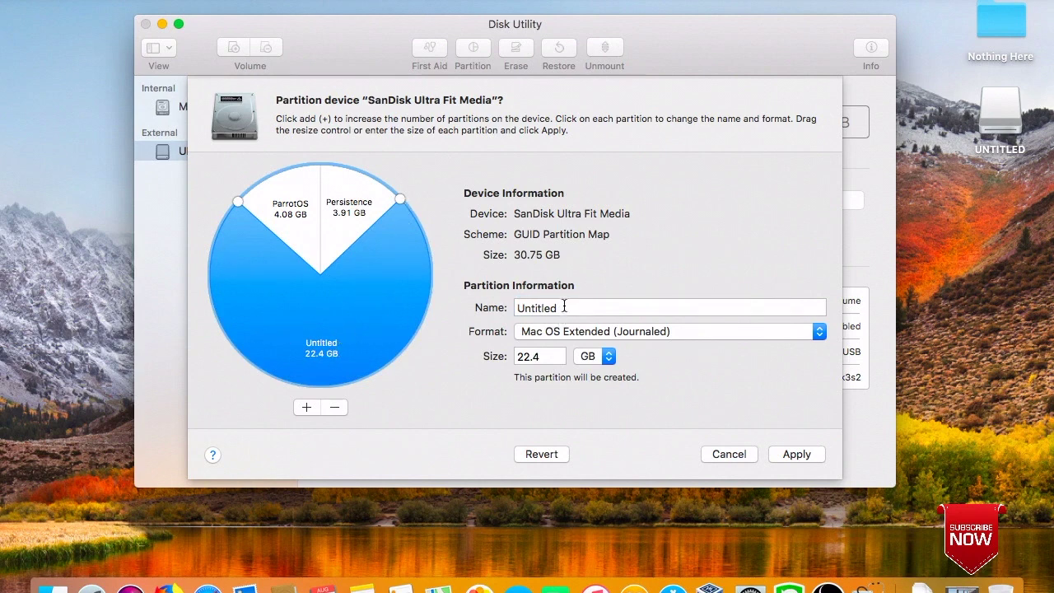
{"action": "key", "text": "Tab"}
{"action": "key", "text": "BackSpace"}
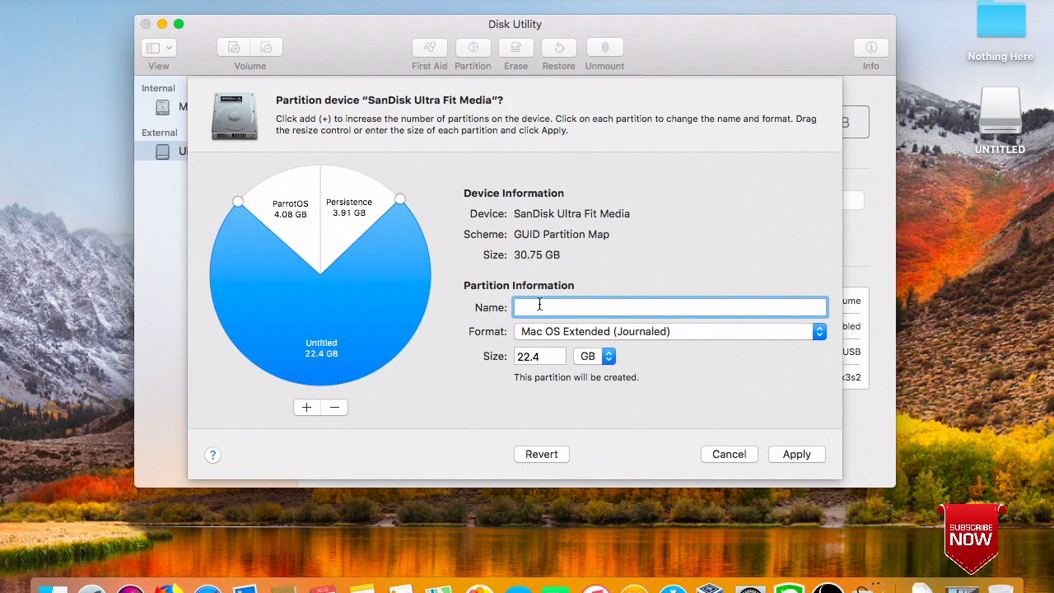
{"action": "type", "text": "Storage"}
{"action": "key", "text": "Return"}
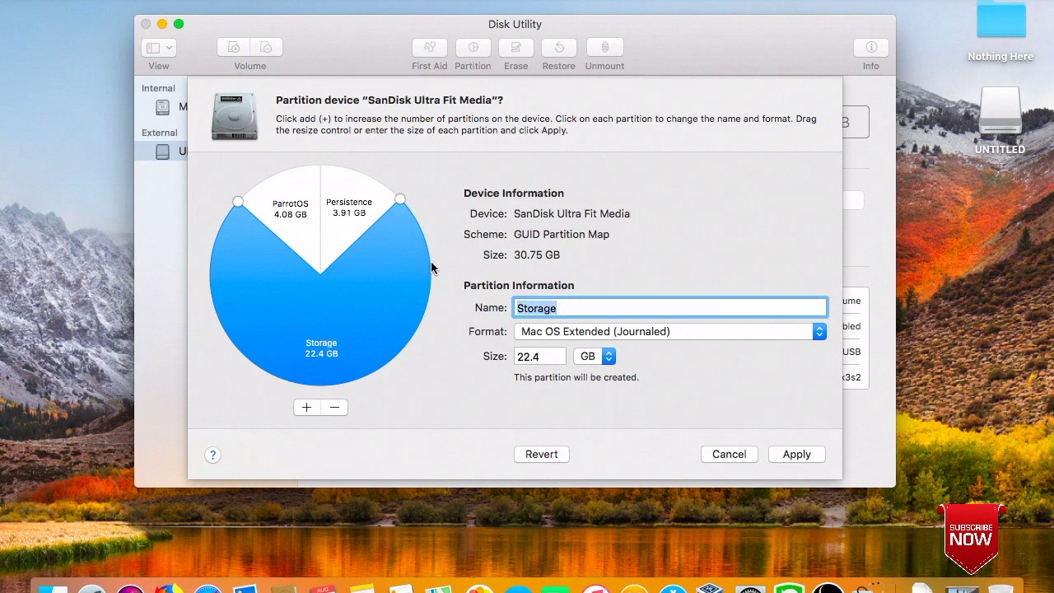
{"action": "left_click", "coordinate": [289, 210]}
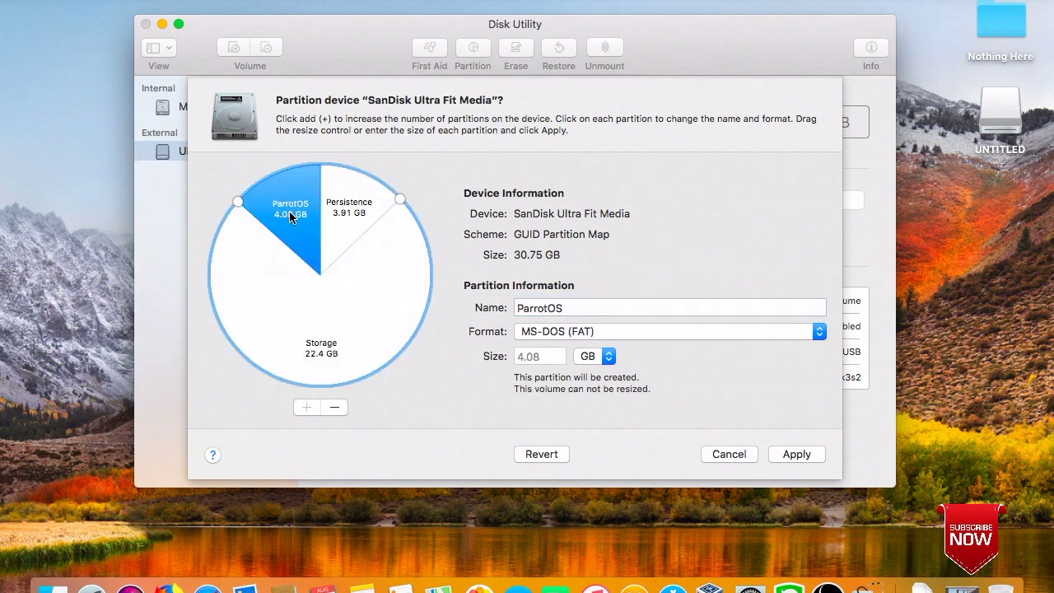
Step: Check the Persistence, Storage and ParrotOS partitions, apply the layout to the SanDisk Ultra Fit drive, and review the operation details
{"action": "left_click", "coordinate": [344, 210]}
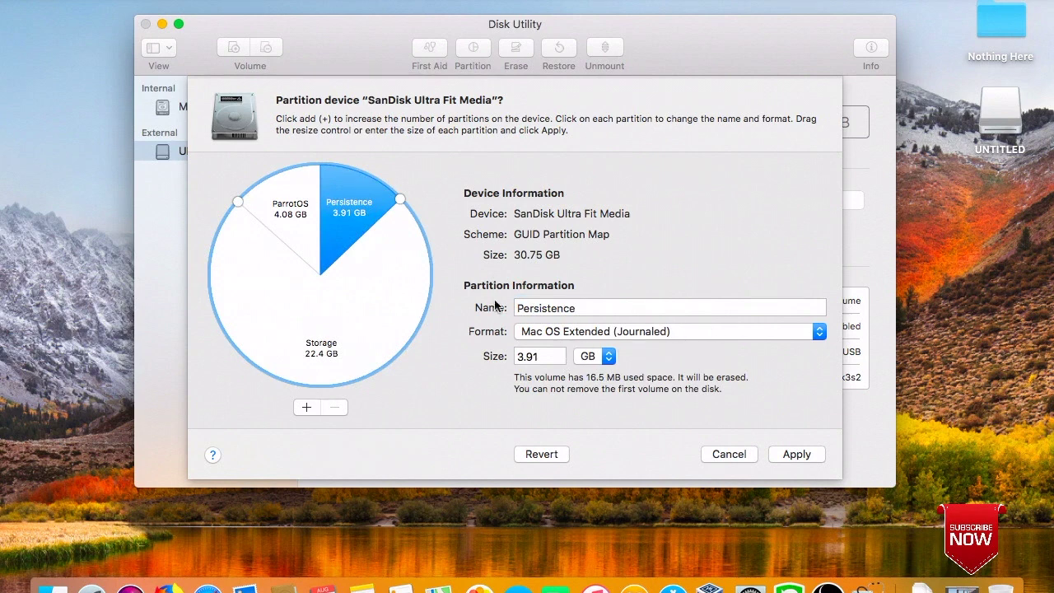
{"action": "left_click", "coordinate": [382, 296]}
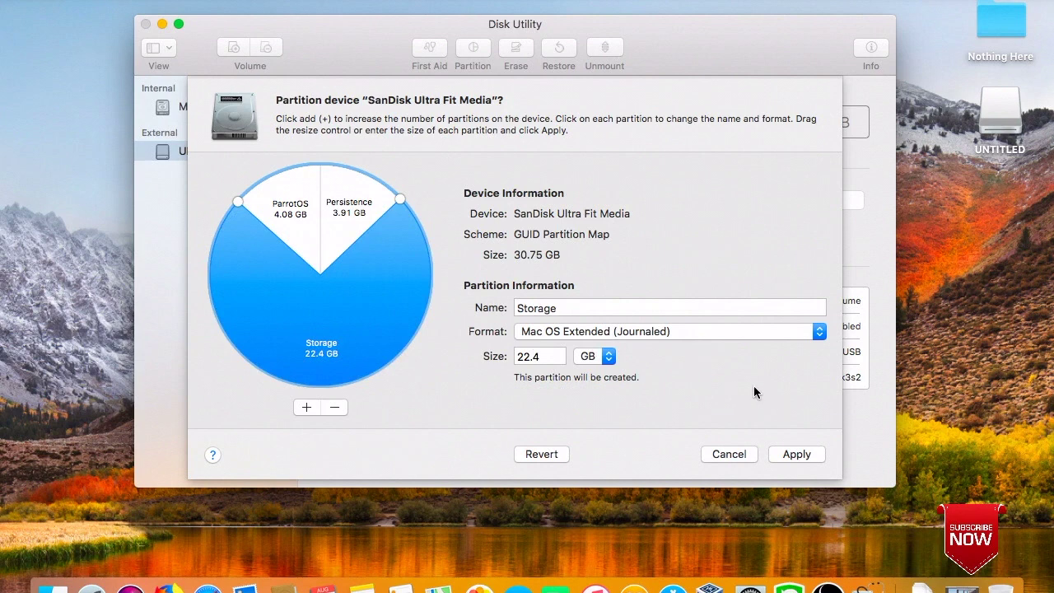
{"action": "left_click", "coordinate": [285, 216]}
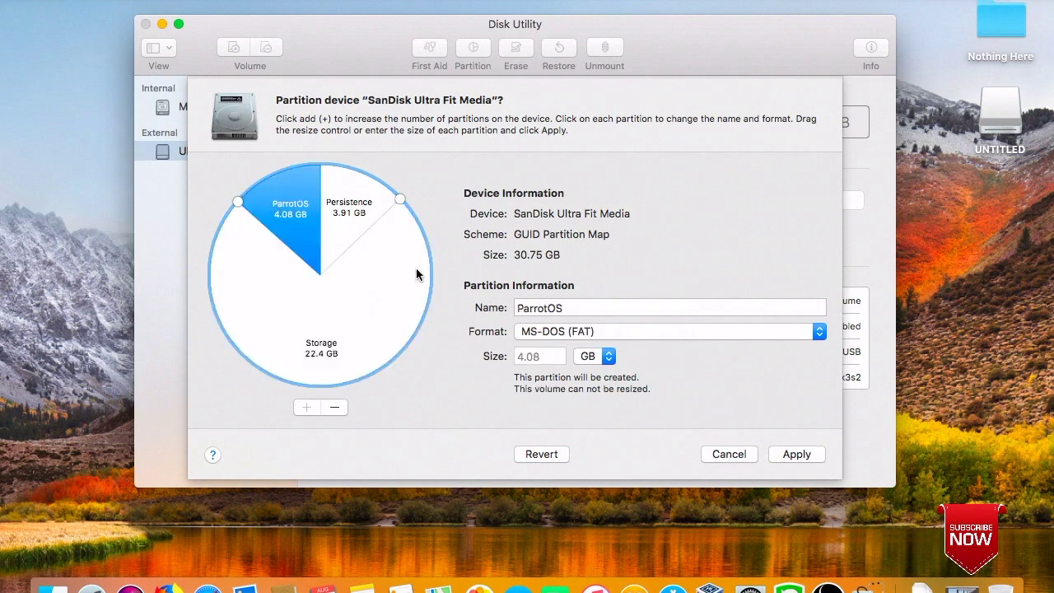
{"action": "left_click", "coordinate": [805, 457]}
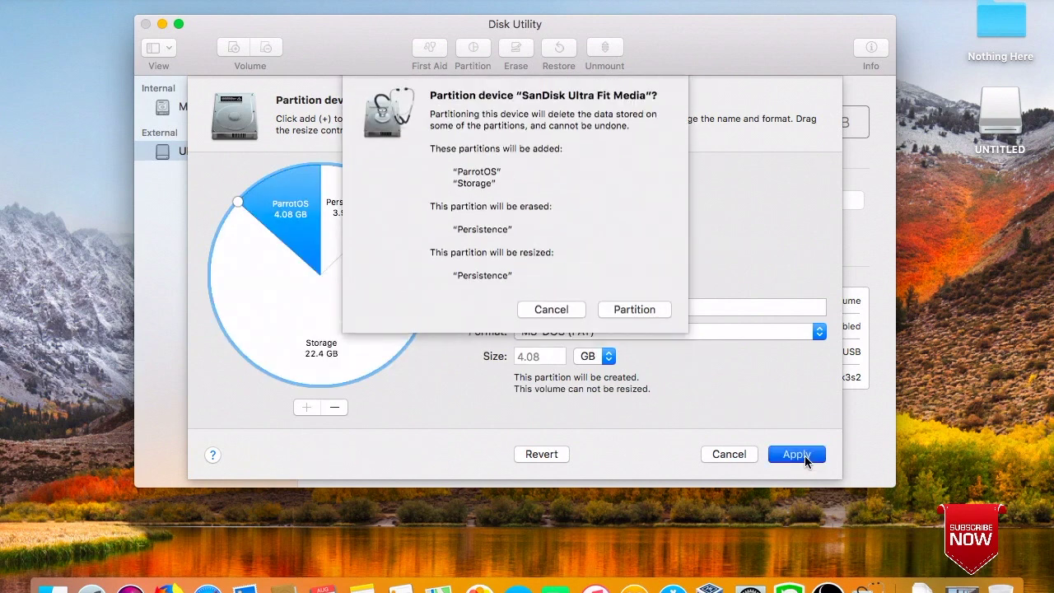
{"action": "left_click", "coordinate": [634, 311]}
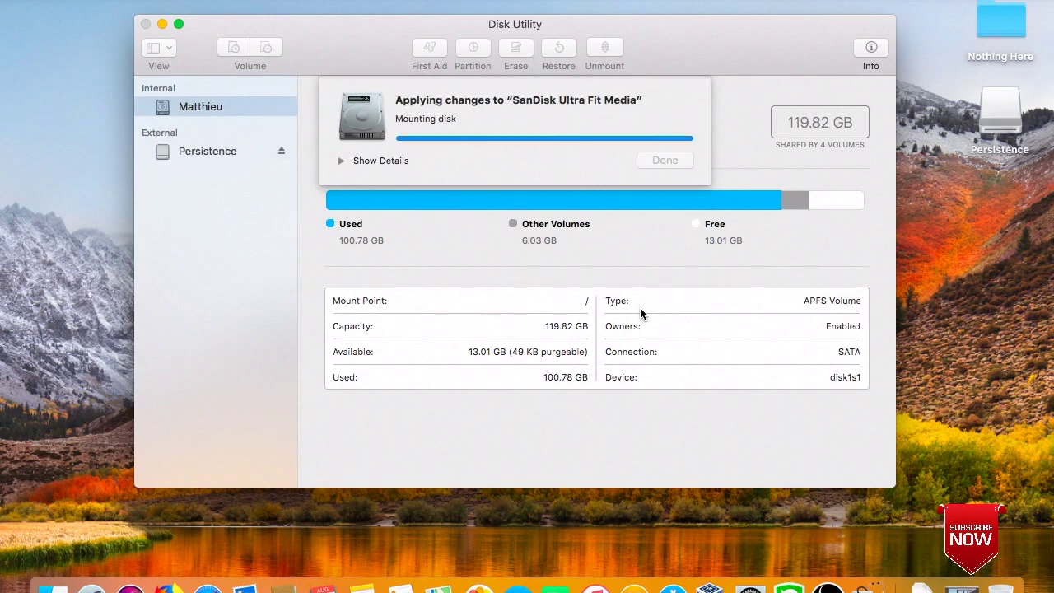
{"action": "left_click", "coordinate": [342, 159]}
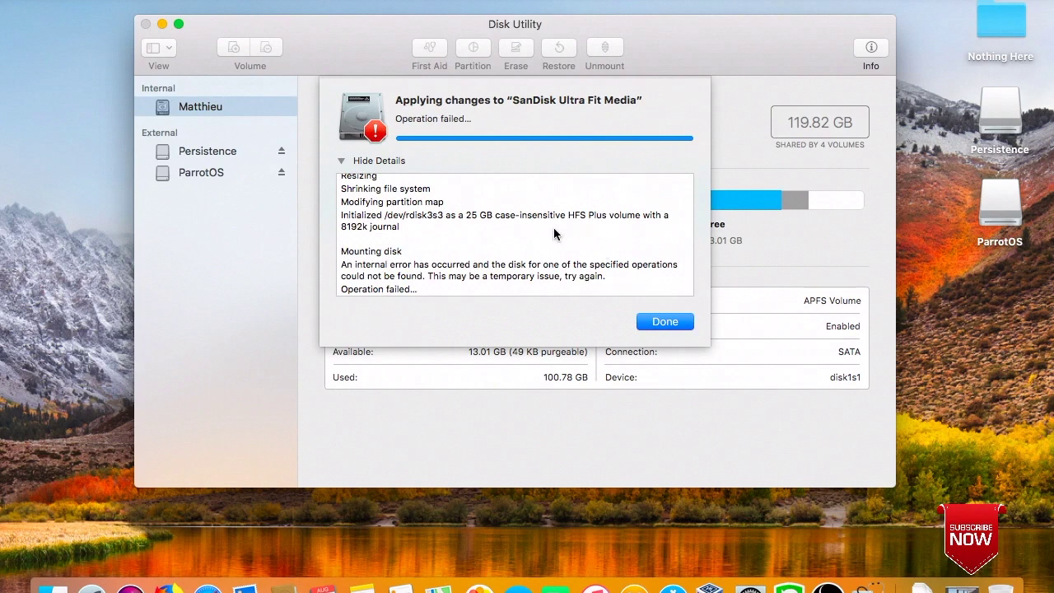
{"action": "left_click", "coordinate": [656, 323]}
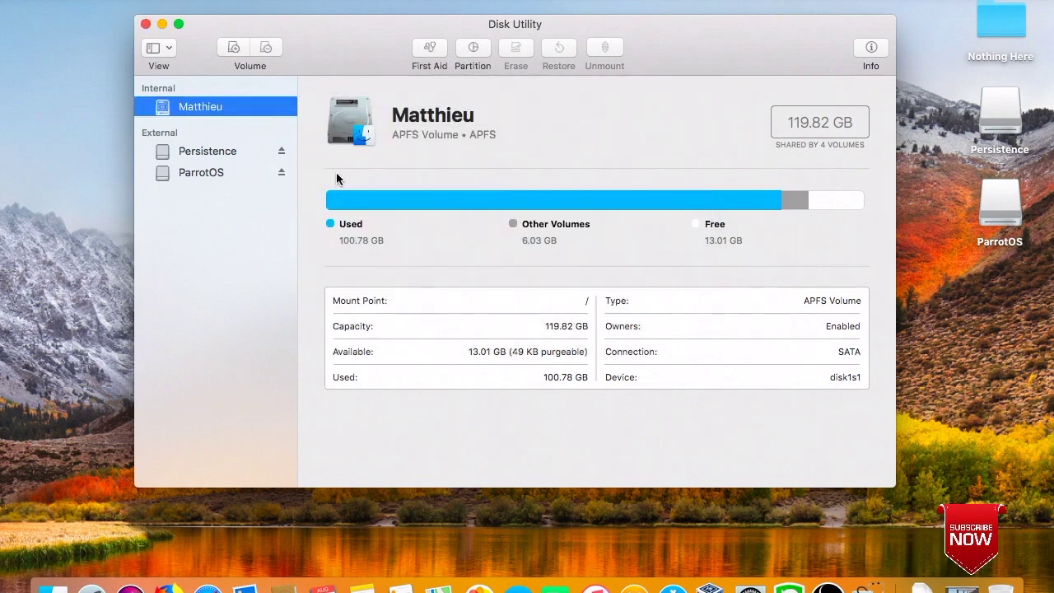
Step: Check the external volumes and open the partition layout of the SanDisk drive from the Persistence volume
{"action": "left_click", "coordinate": [198, 174]}
{"action": "key", "text": "Up"}
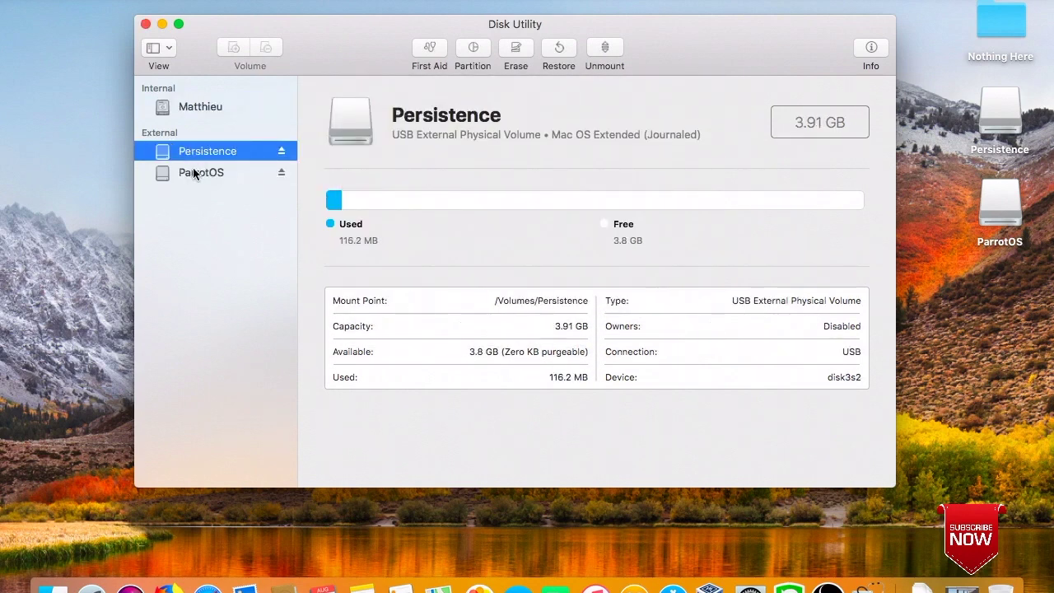
{"action": "key", "text": "Down"}
{"action": "left_click", "coordinate": [202, 152]}
{"action": "left_click", "coordinate": [465, 47]}
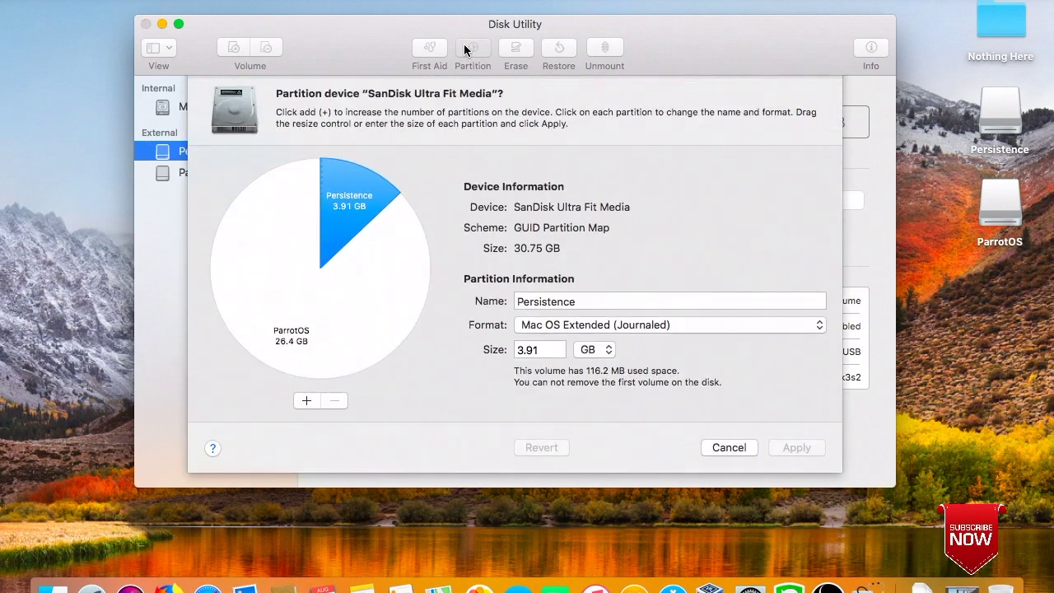
Step: Split the ParrotOS partition to add an untitled one, and shrink ParrotOS to about 4.08 GB
{"action": "left_click", "coordinate": [294, 247]}
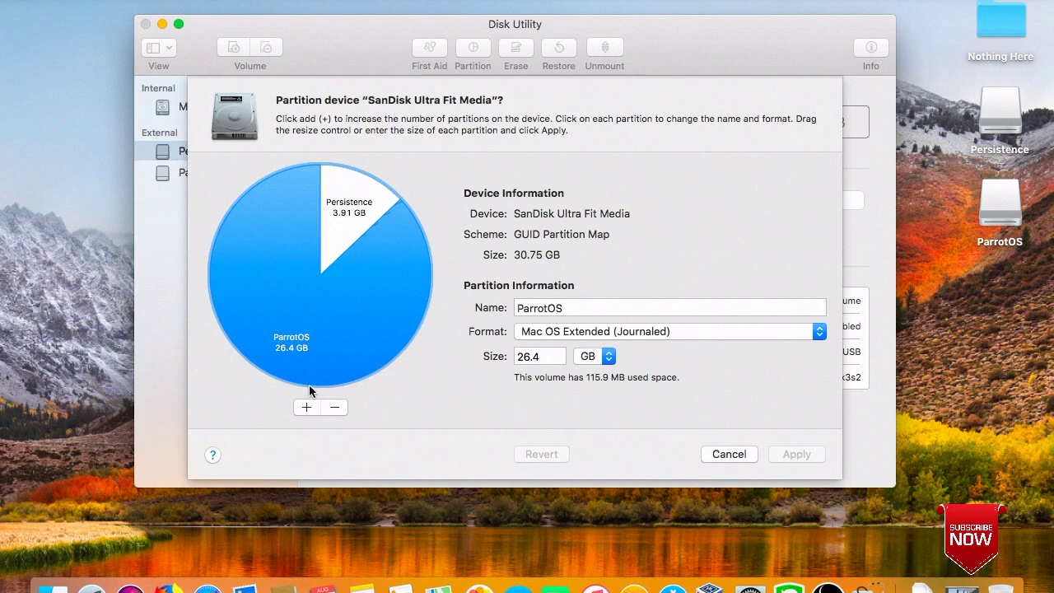
{"action": "left_click", "coordinate": [343, 220]}
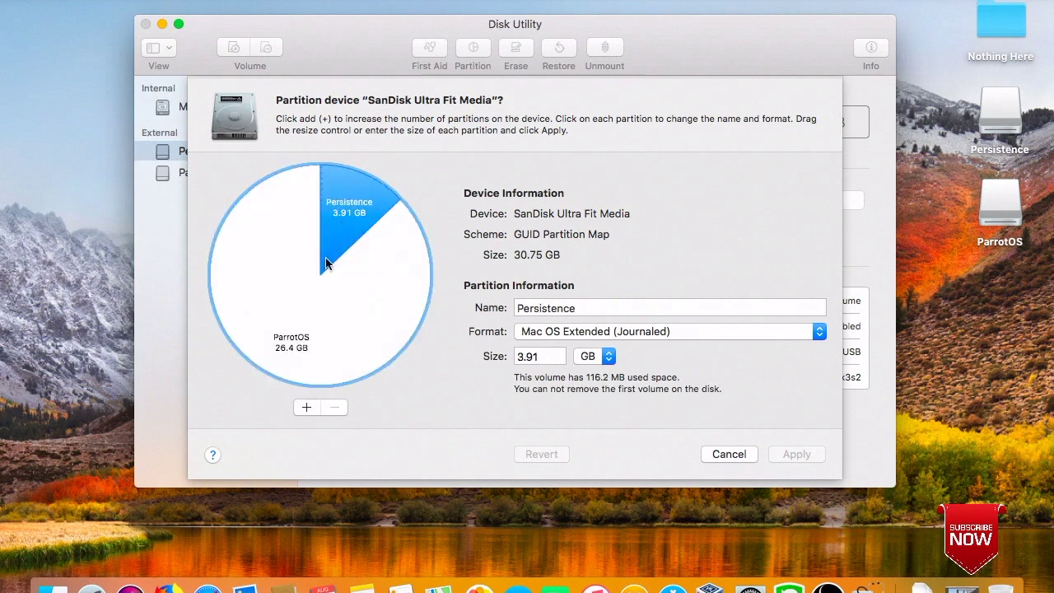
{"action": "left_click", "coordinate": [304, 302]}
{"action": "left_click", "coordinate": [306, 407]}
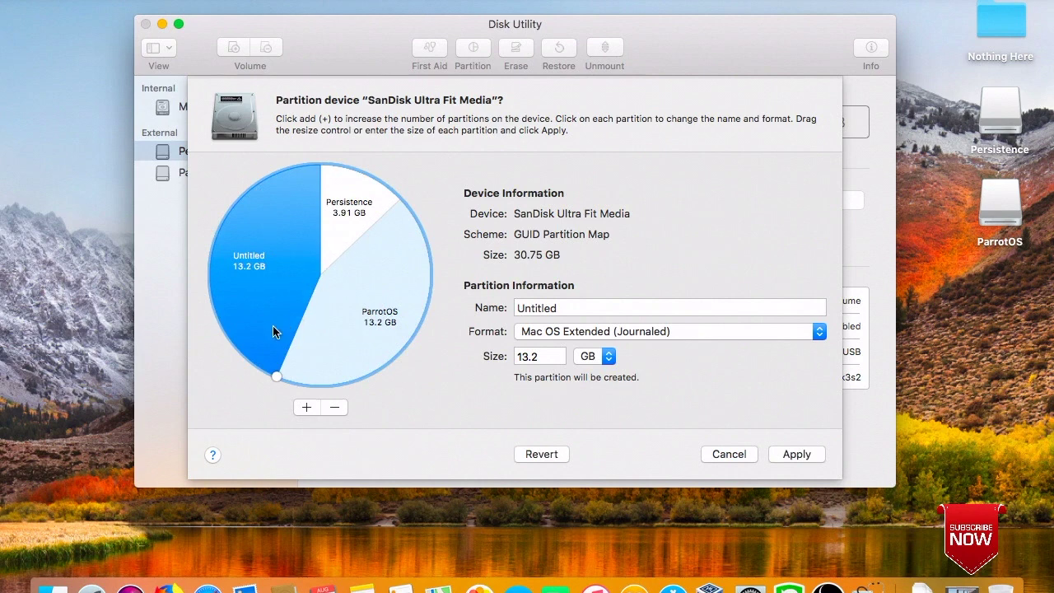
{"action": "left_click_drag", "start_coordinate": [281, 376], "coordinate": [419, 287]}
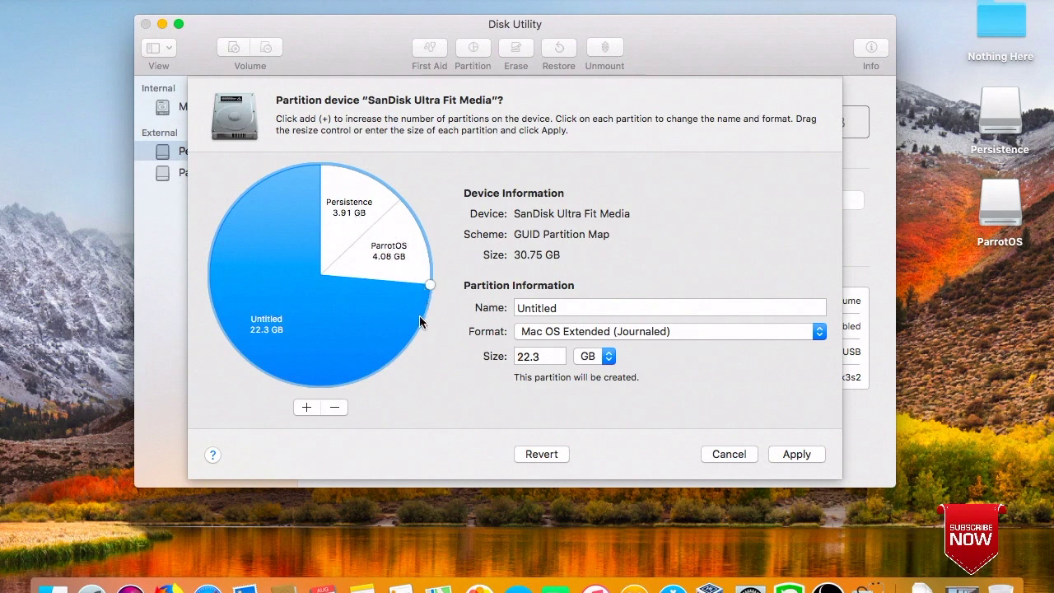
Step: Set the format of the ParrotOS partition to MS-DOS (FAT)
{"action": "left_click", "coordinate": [427, 260]}
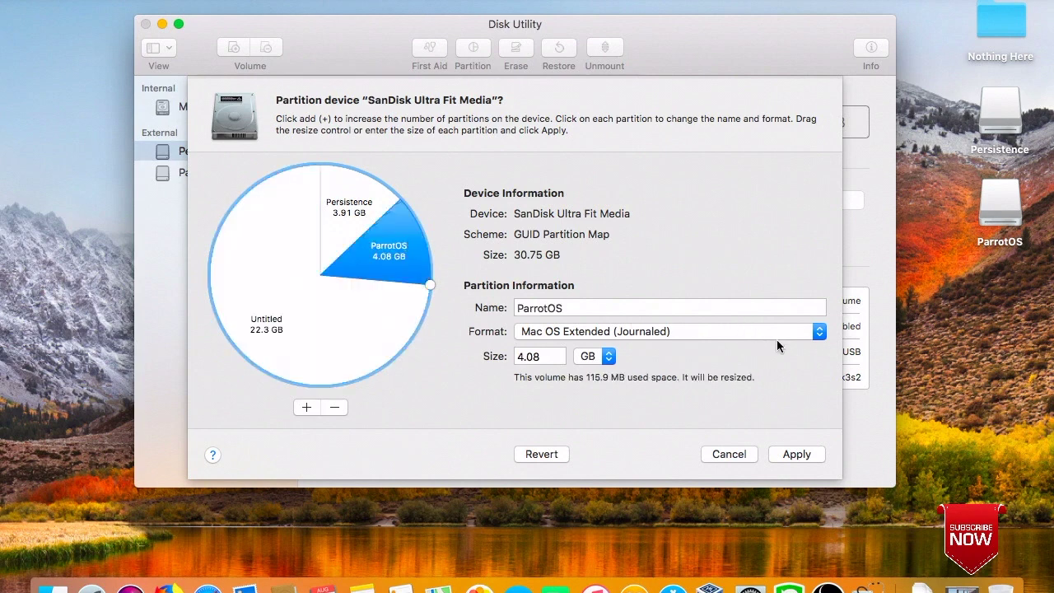
{"action": "left_click", "coordinate": [823, 332]}
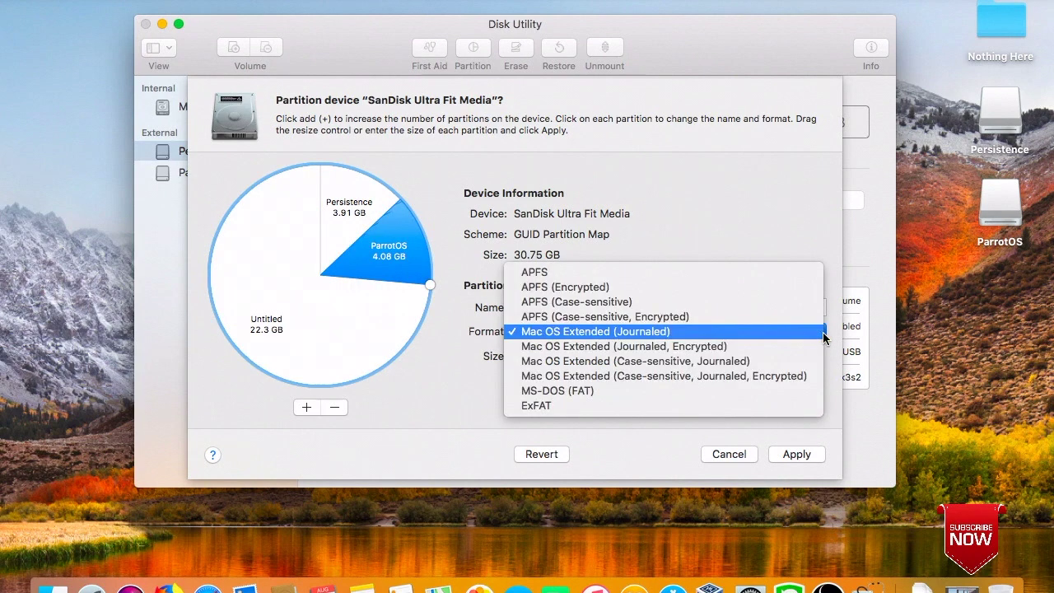
{"action": "scroll", "coordinate": [651, 395], "scroll_direction": "down", "scroll_amount": 1}
{"action": "left_click", "coordinate": [650, 386]}
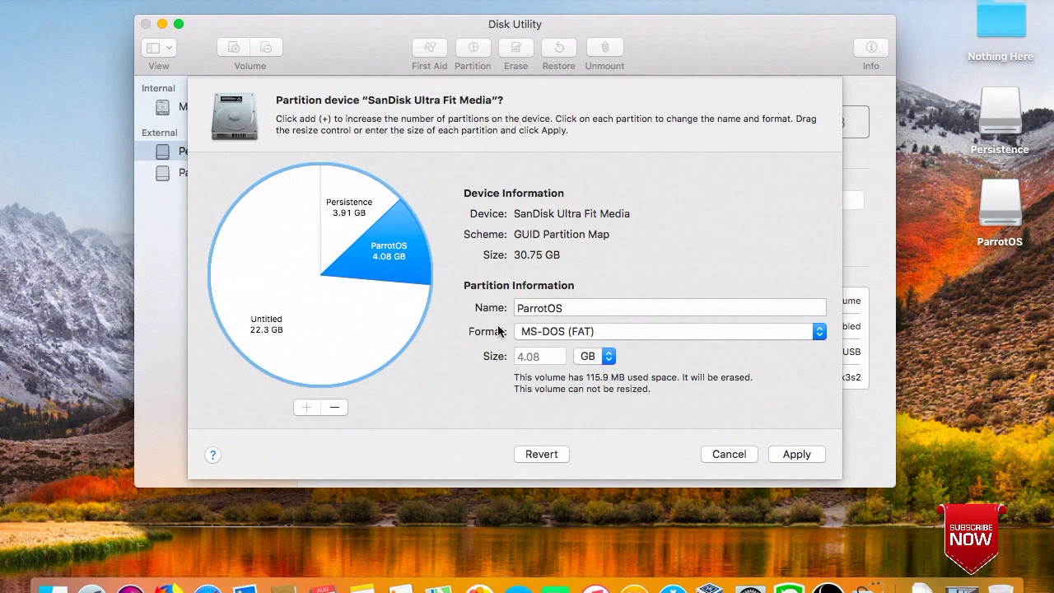
Step: Check the Persistence and Untitled partitions, apply the revised layout to the SanDisk drive, and review the operation details
{"action": "left_click", "coordinate": [350, 212]}
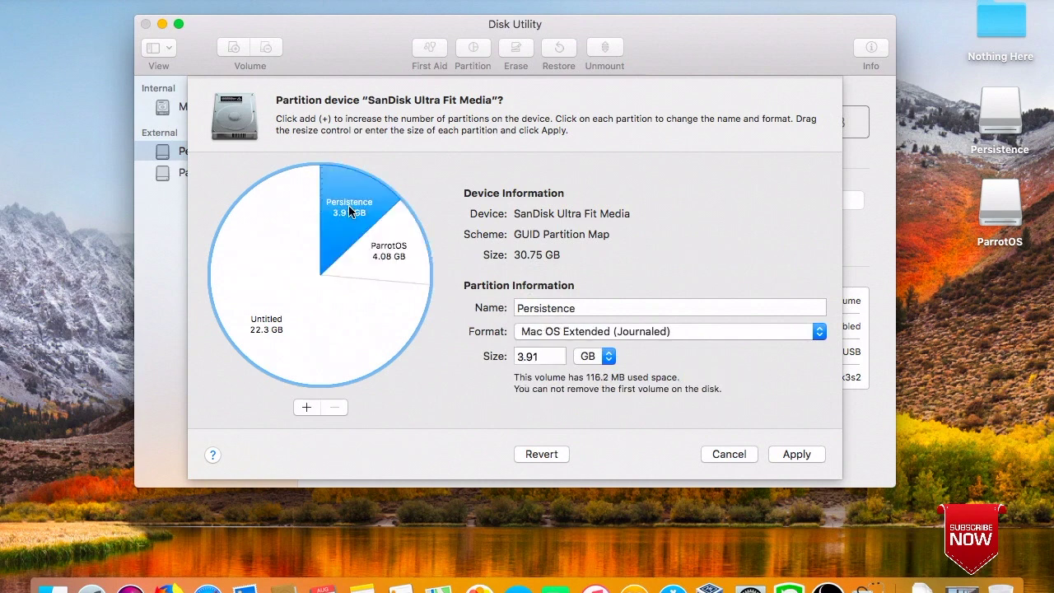
{"action": "left_click", "coordinate": [288, 276]}
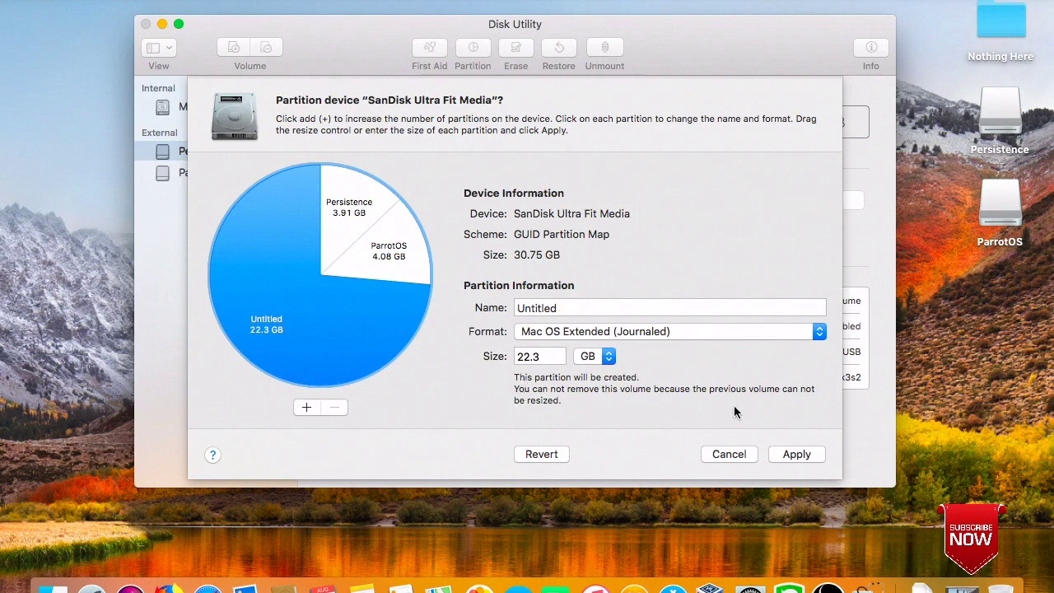
{"action": "left_click", "coordinate": [814, 454]}
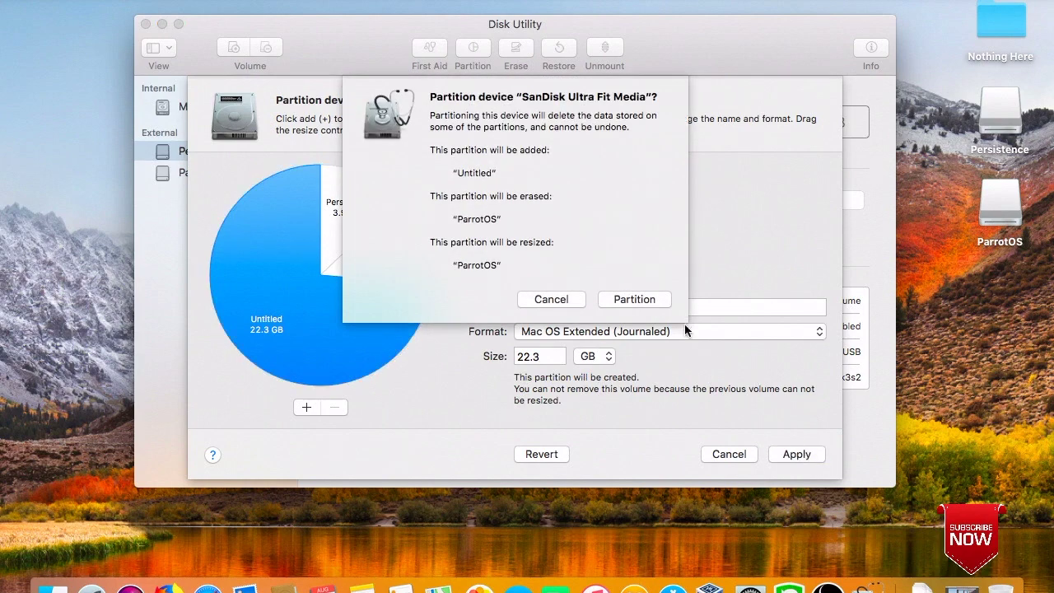
{"action": "left_click", "coordinate": [628, 299]}
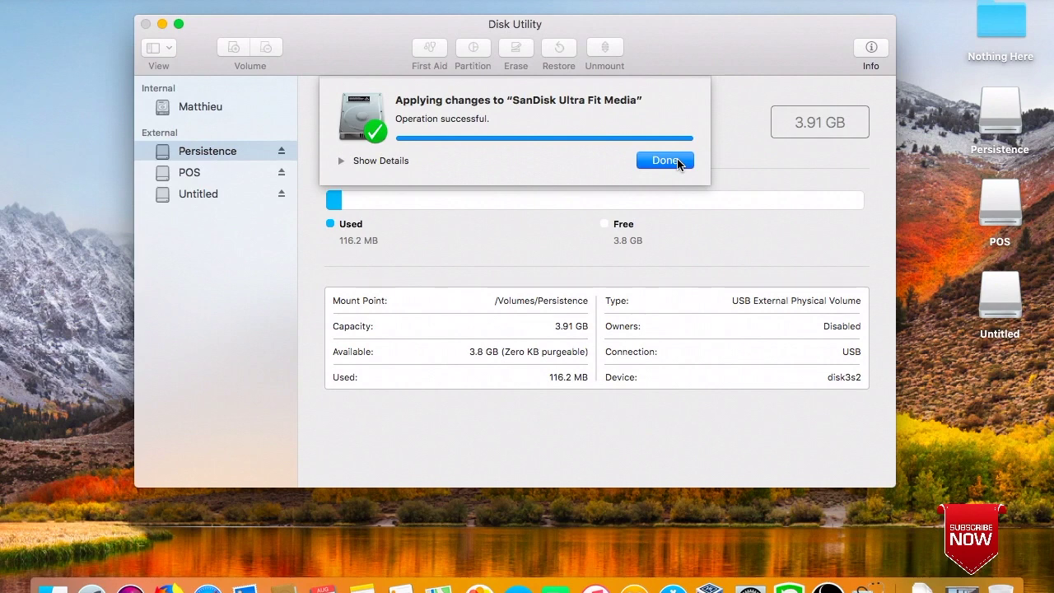
{"action": "left_click", "coordinate": [343, 161]}
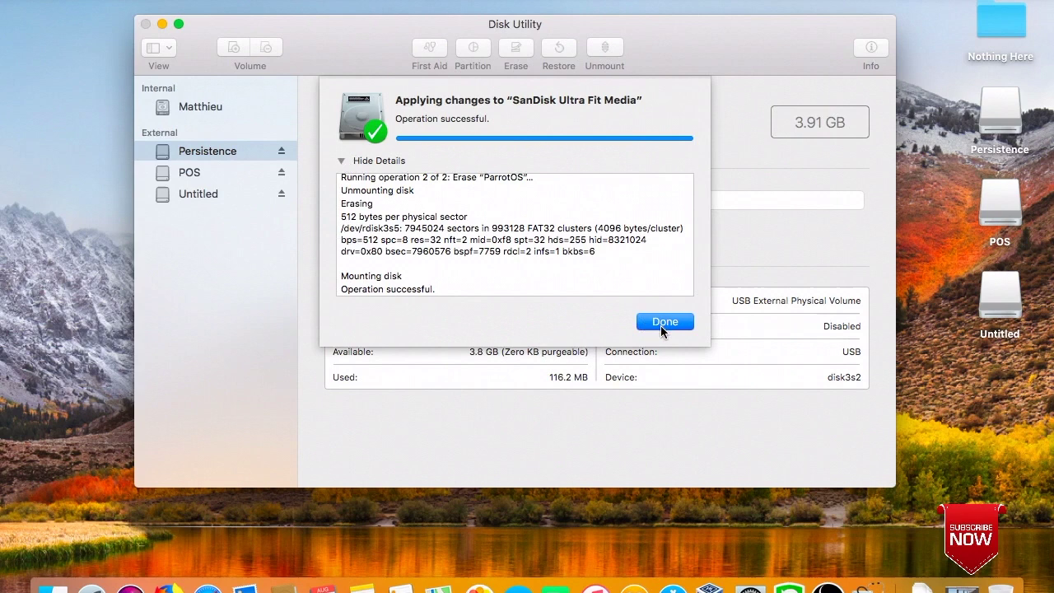
{"action": "left_click", "coordinate": [660, 325]}
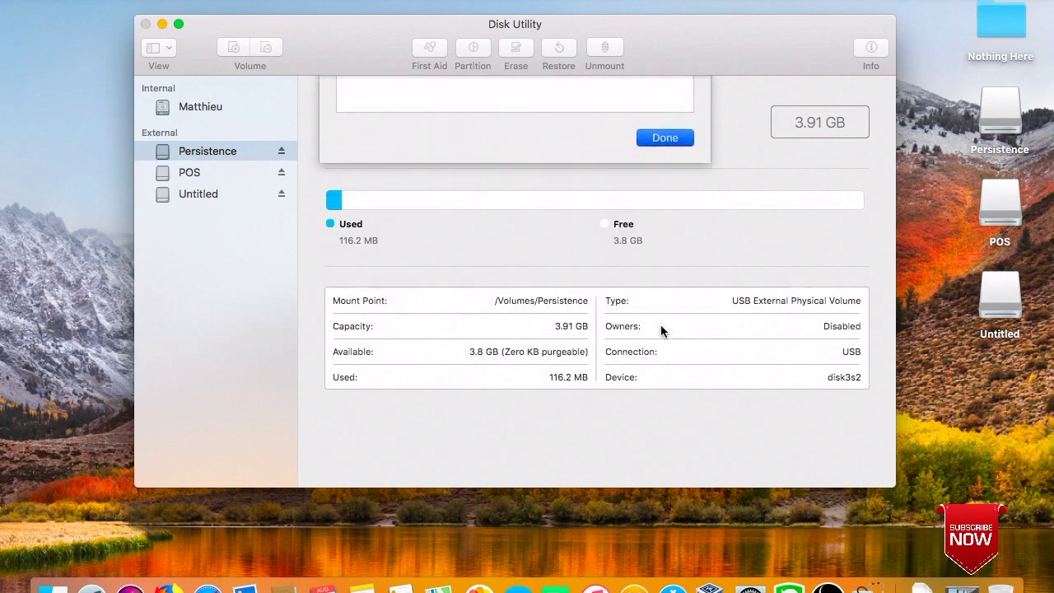
Step: Examine the details of the POS, Persistence and Untitled volumes on the external drive
{"action": "left_click", "coordinate": [220, 174]}
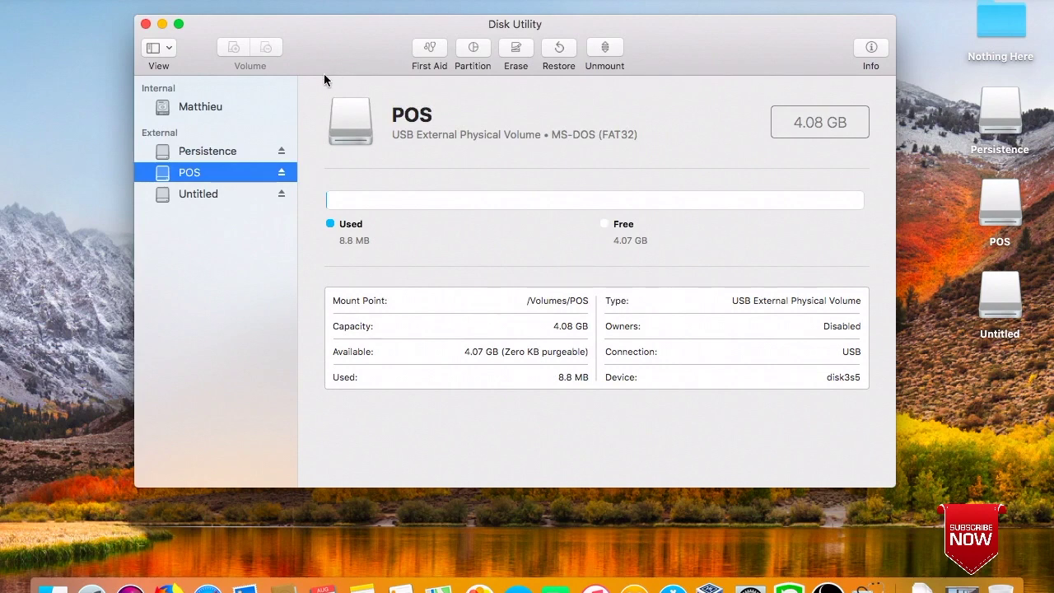
{"action": "left_click", "coordinate": [228, 150]}
{"action": "left_click", "coordinate": [219, 172]}
{"action": "left_click", "coordinate": [225, 192]}
{"action": "left_click", "coordinate": [223, 169]}
{"action": "left_click", "coordinate": [234, 148]}
Step: Review each partition's name, format and size in the SanDisk drive's partition layout, and close Disk Utility without further changes
{"action": "left_click", "coordinate": [471, 46]}
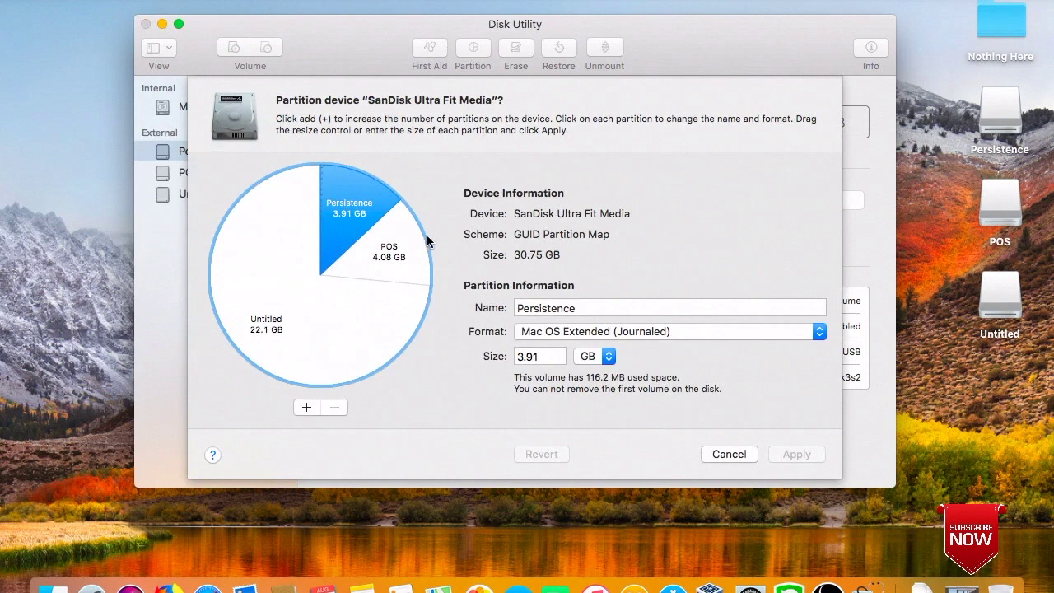
{"action": "left_click", "coordinate": [399, 256]}
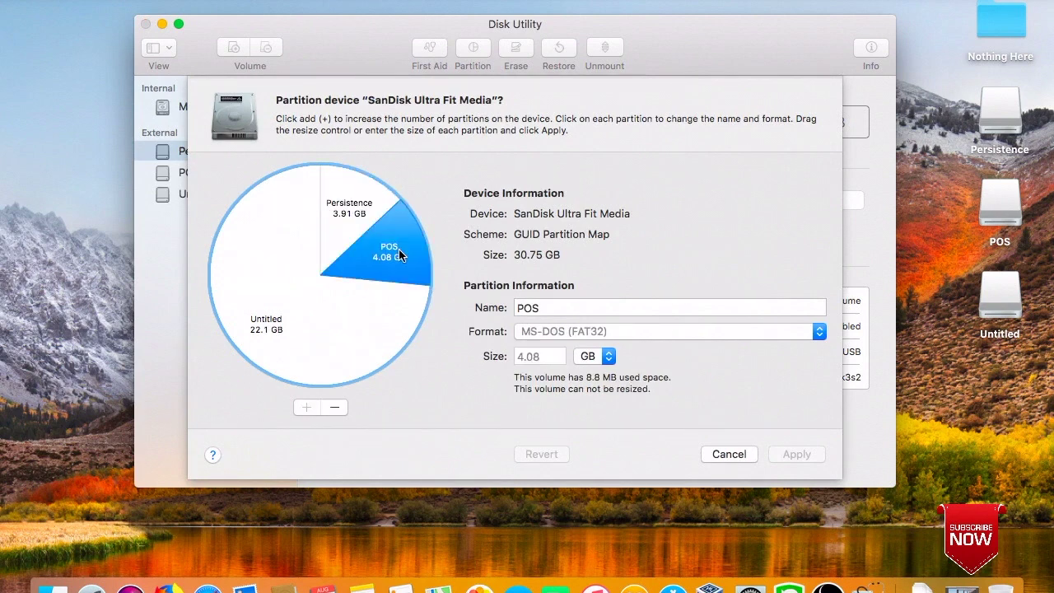
{"action": "left_click", "coordinate": [346, 211]}
{"action": "left_click", "coordinate": [345, 280]}
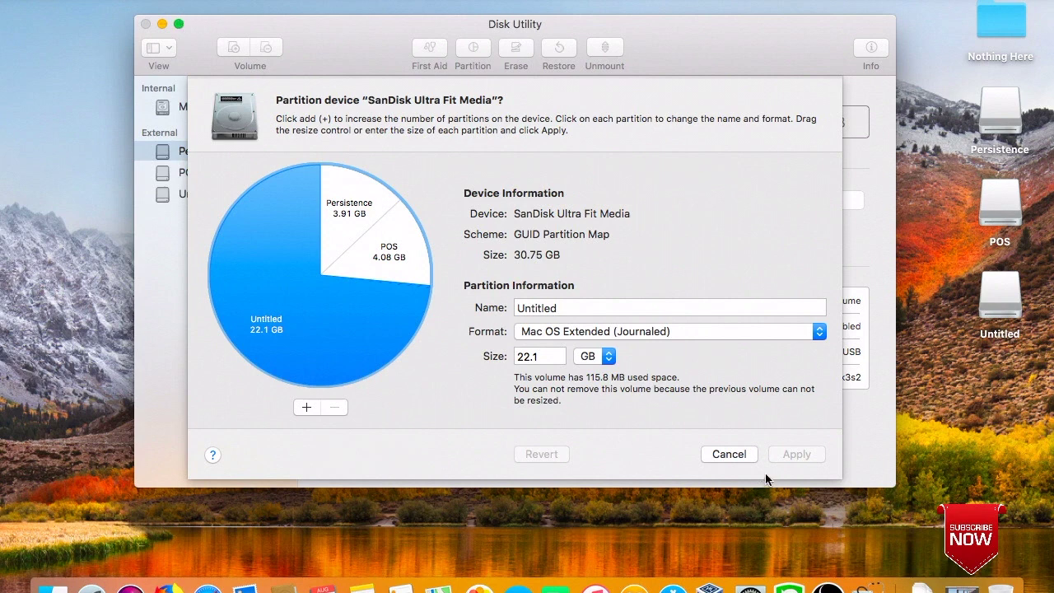
{"action": "left_click", "coordinate": [341, 207]}
{"action": "left_click", "coordinate": [388, 261]}
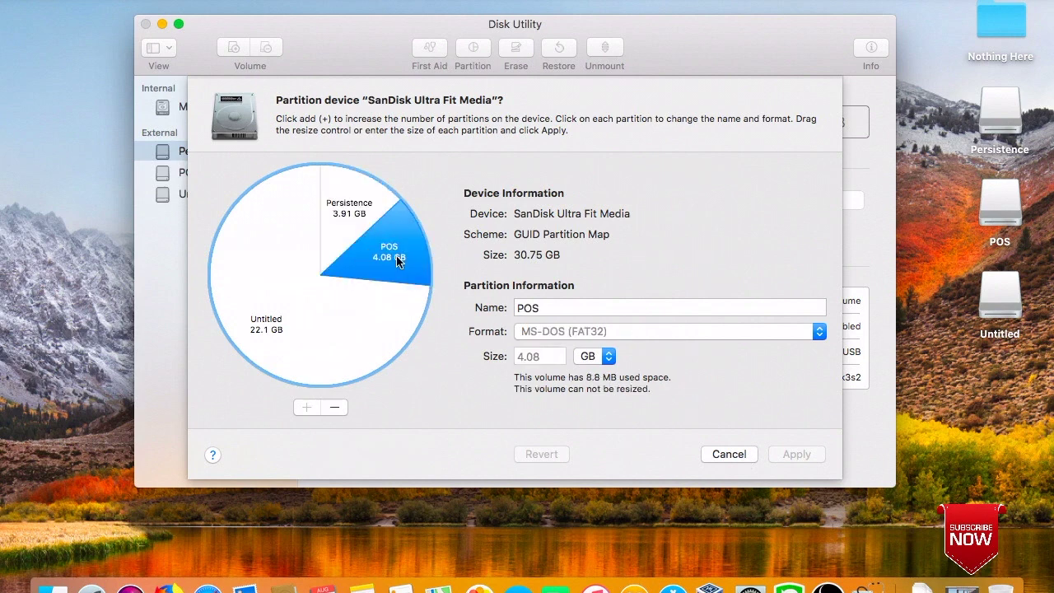
{"action": "left_click", "coordinate": [356, 211]}
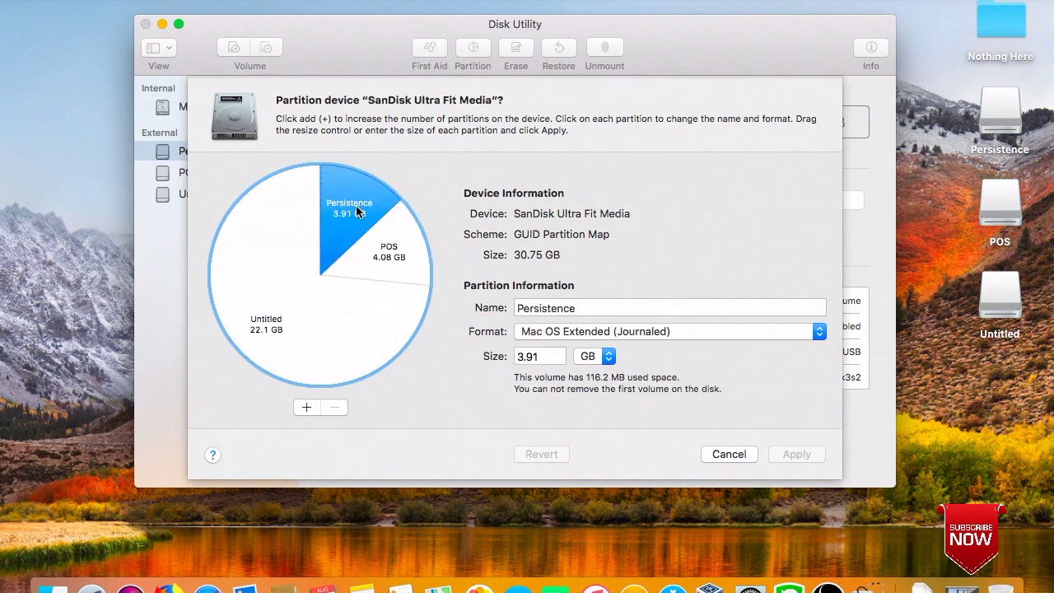
{"action": "left_click", "coordinate": [397, 264]}
{"action": "left_click", "coordinate": [357, 297]}
{"action": "left_click", "coordinate": [383, 280]}
{"action": "left_click", "coordinate": [377, 293]}
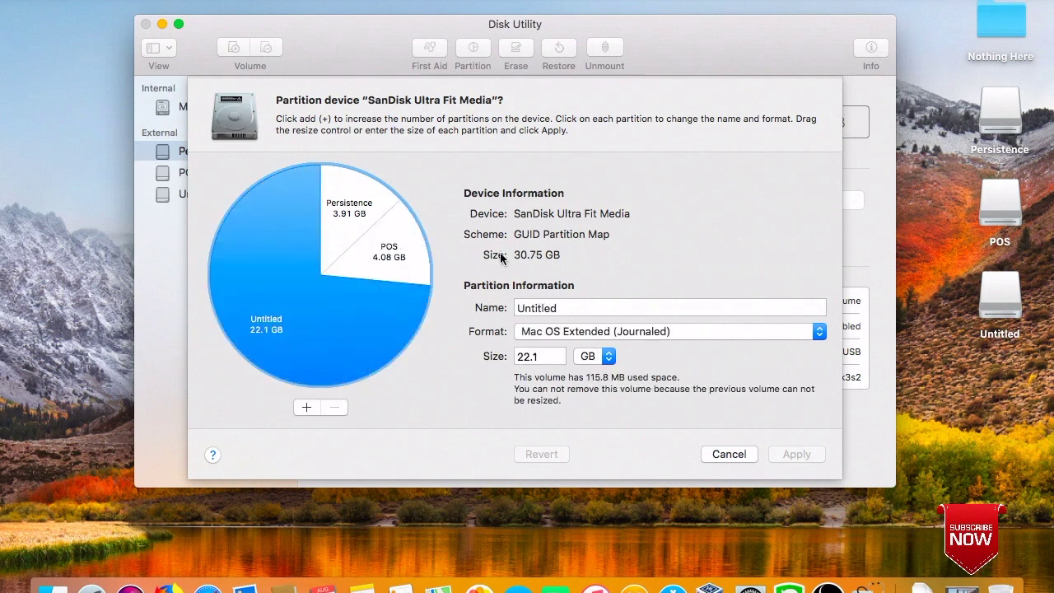
{"action": "left_click", "coordinate": [721, 453]}
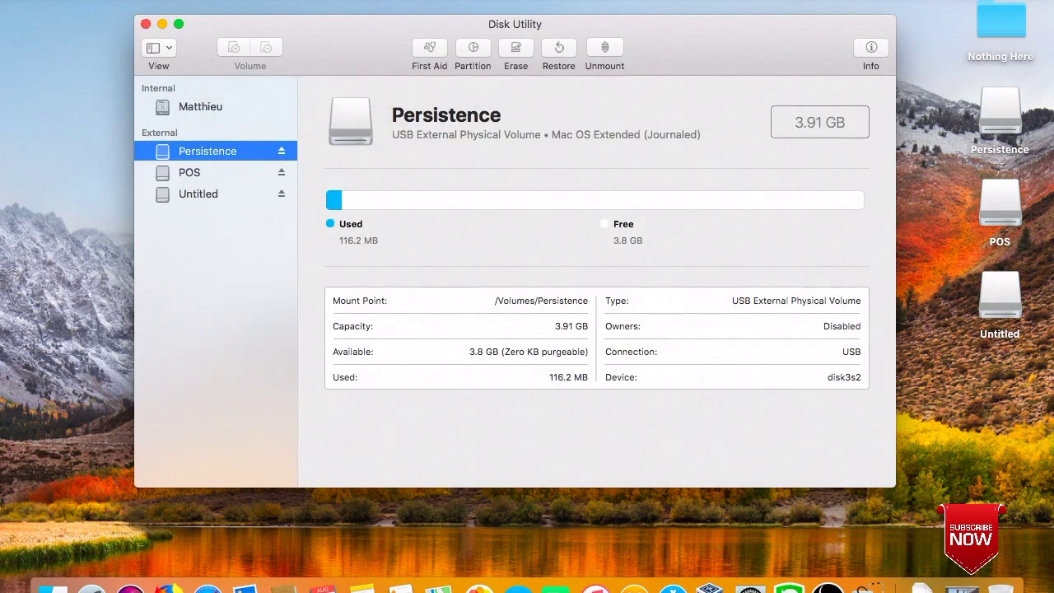
{"action": "left_click", "coordinate": [145, 24]}
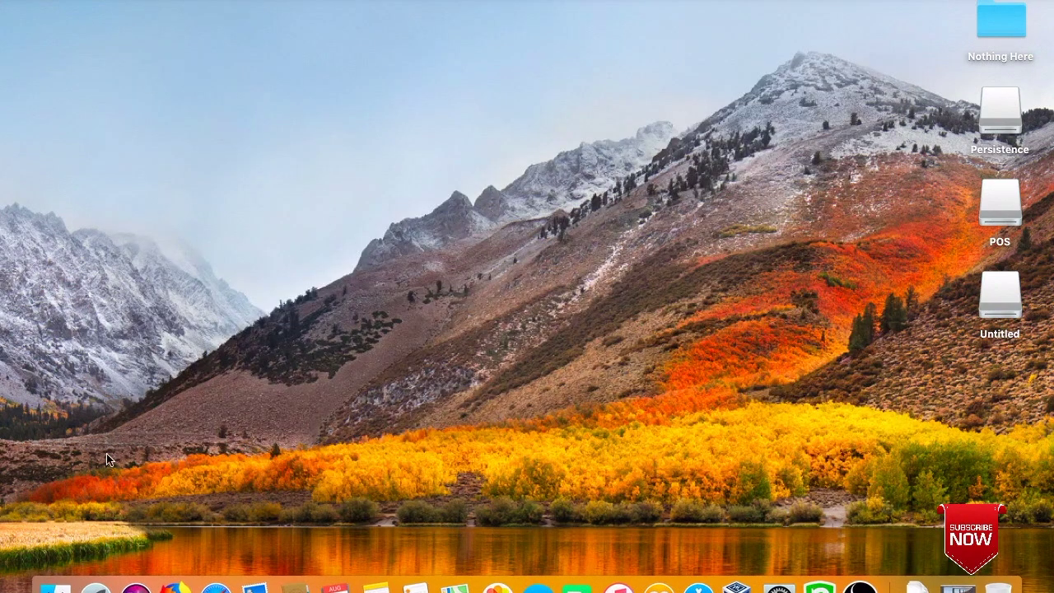
{"action": "left_click", "coordinate": [95, 586]}
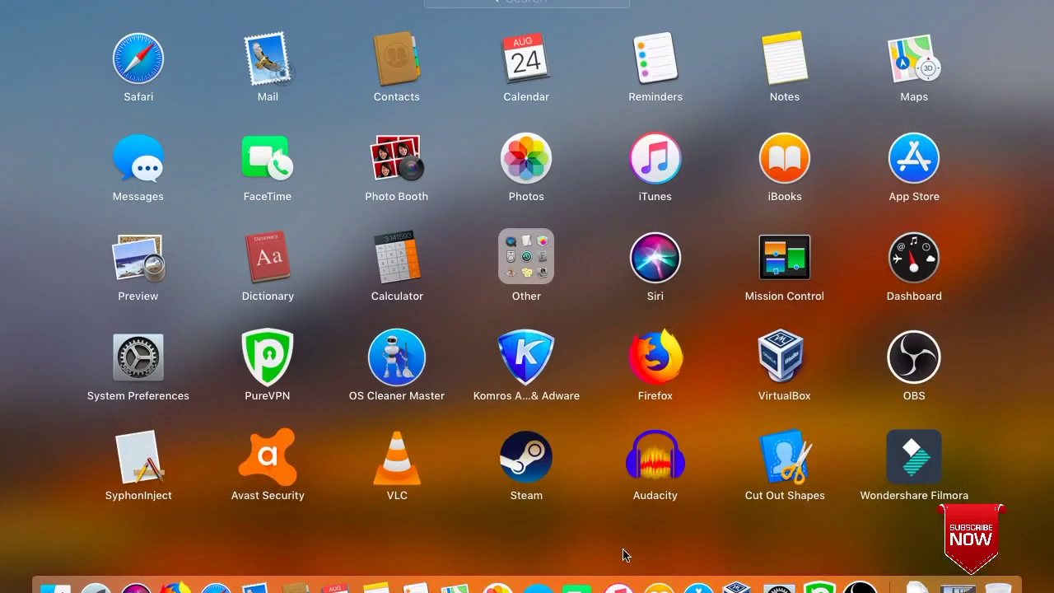
{"action": "scroll", "coordinate": [634, 295], "scroll_direction": "right", "scroll_amount": 1}
{"action": "scroll", "coordinate": [634, 295], "scroll_direction": "left", "scroll_amount": 2}
{"action": "left_click", "coordinate": [975, 273]}
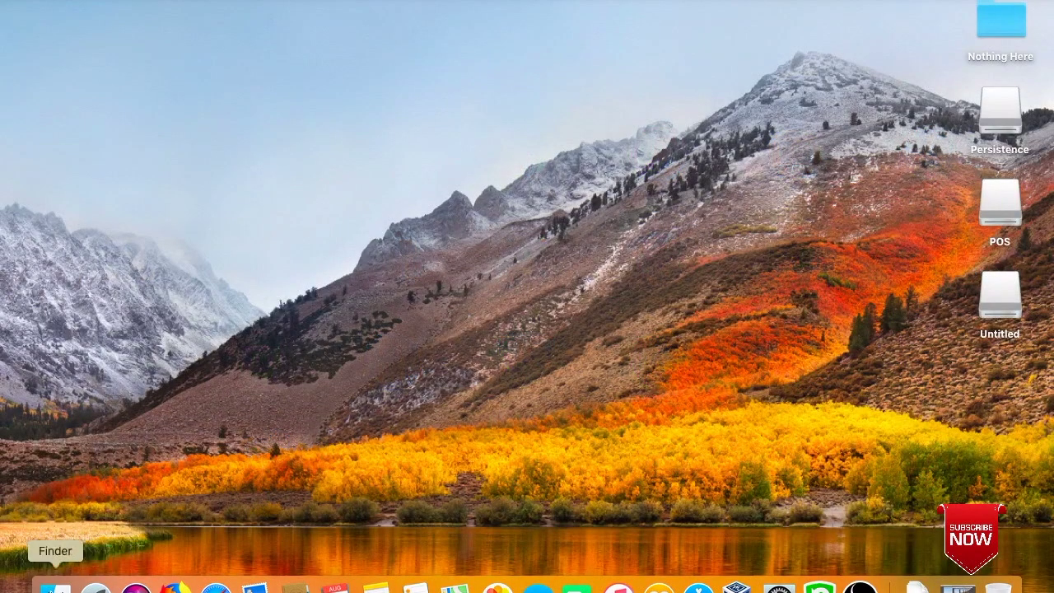
Step: Launch Etcher from the Applications folder, close the Finder window and allow the downloaded application to open
{"action": "left_click", "coordinate": [56, 587]}
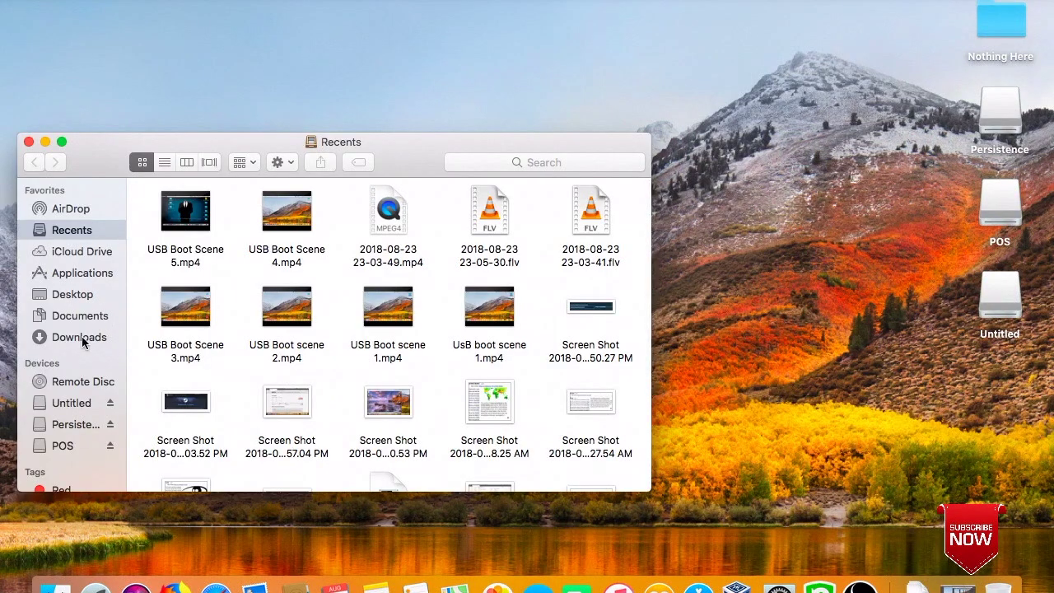
{"action": "scroll", "coordinate": [71, 378], "scroll_direction": "down", "scroll_amount": 2}
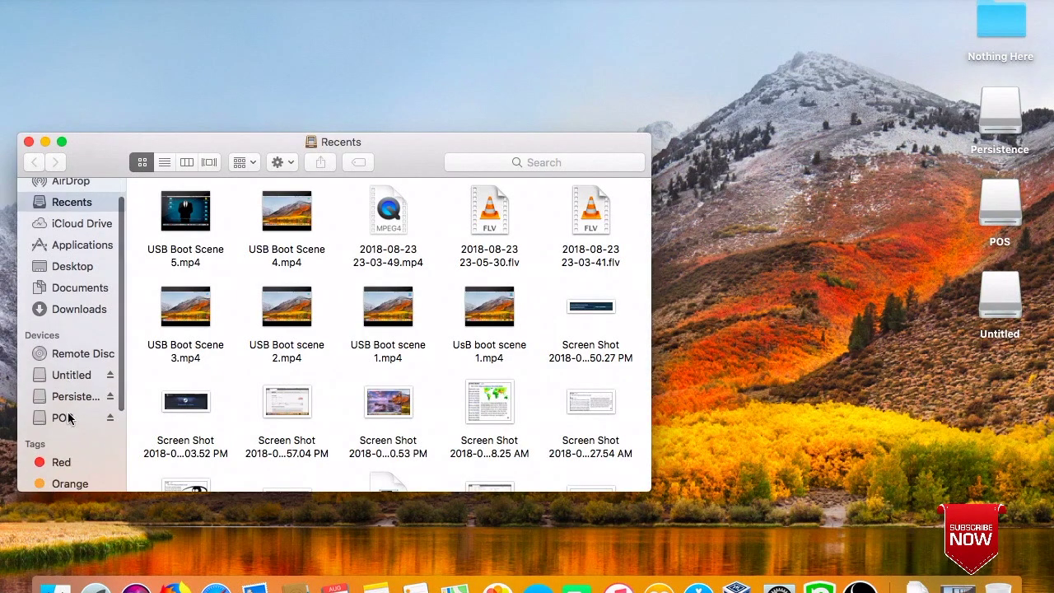
{"action": "left_click", "coordinate": [79, 244]}
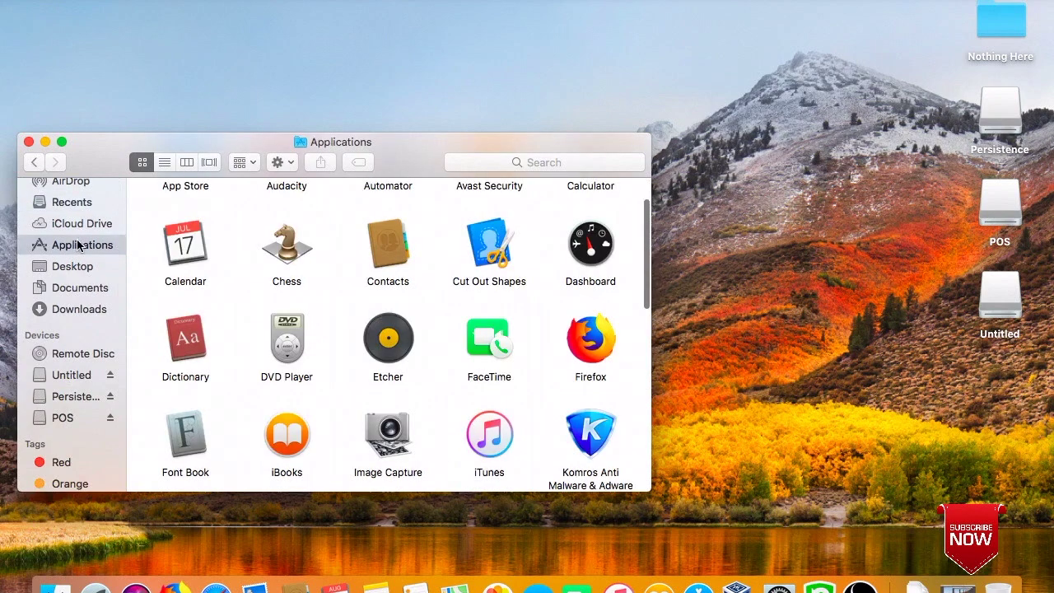
{"action": "scroll", "coordinate": [275, 251], "scroll_direction": "down", "scroll_amount": 3}
{"action": "left_click", "coordinate": [387, 252]}
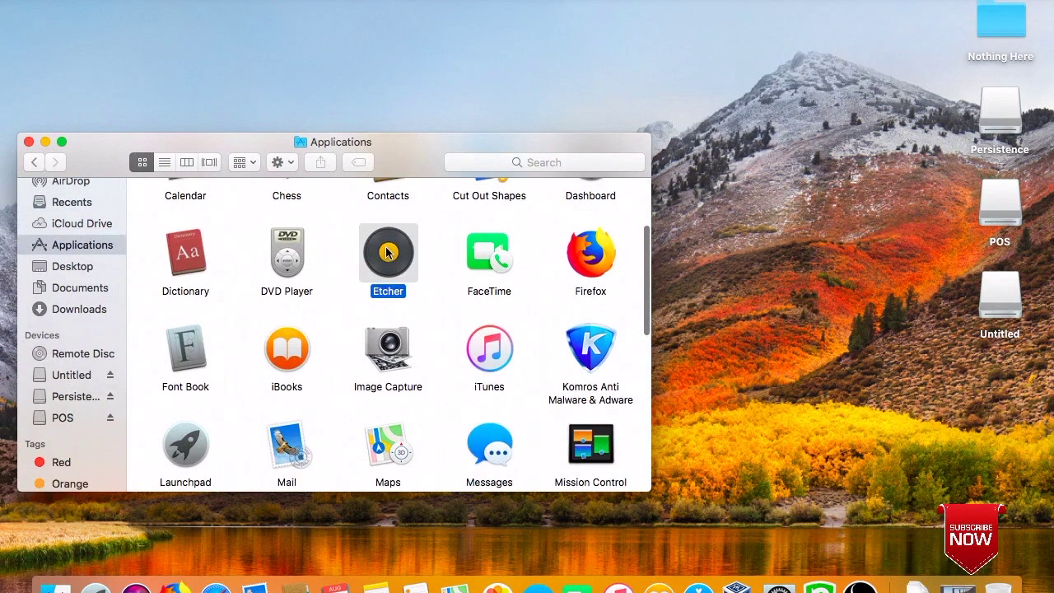
{"action": "double_click", "coordinate": [387, 252]}
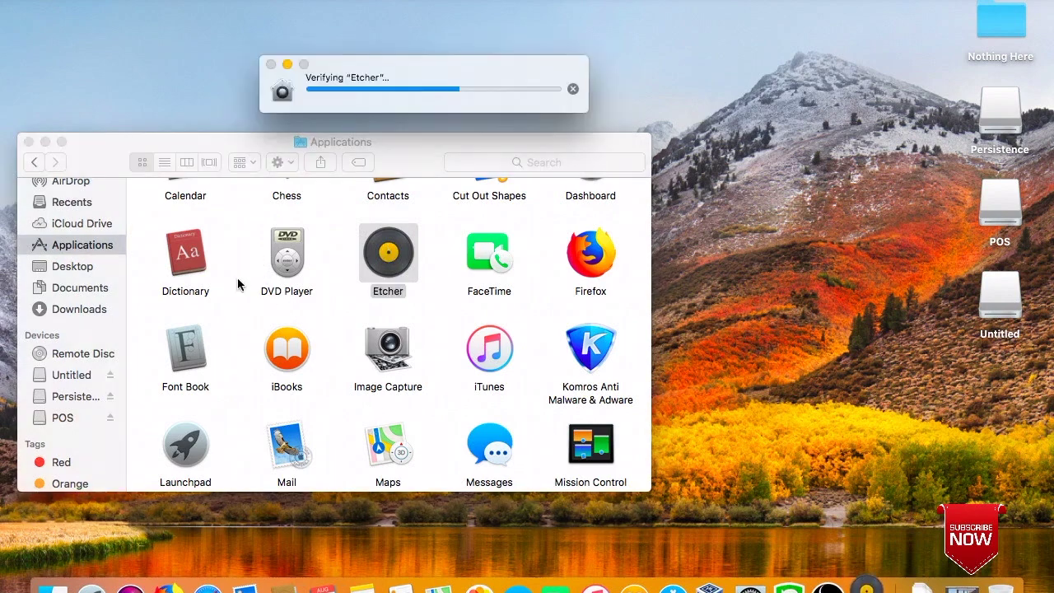
{"action": "left_click", "coordinate": [28, 142]}
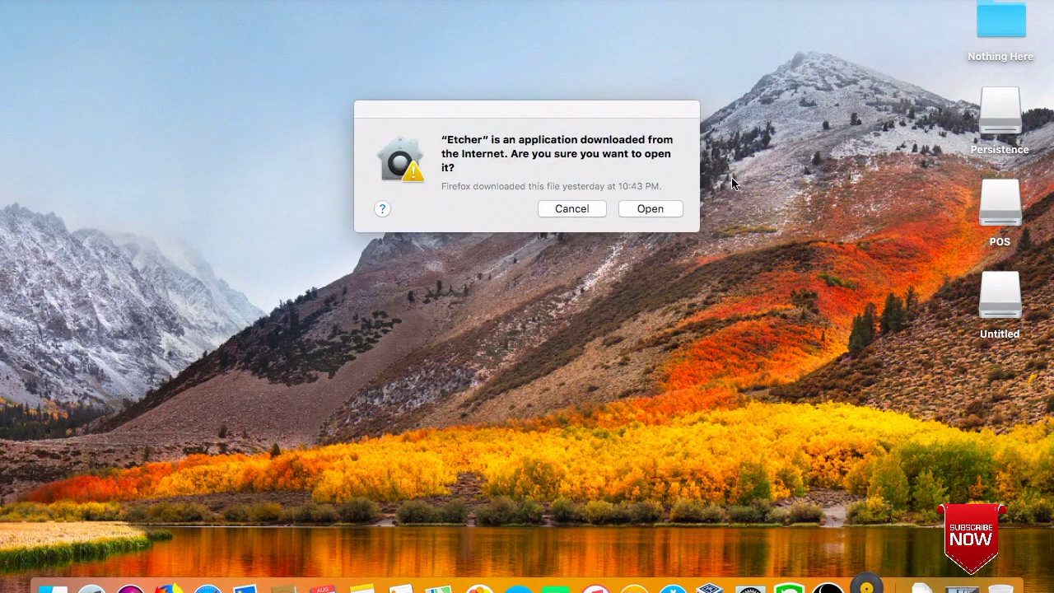
{"action": "left_click", "coordinate": [651, 210]}
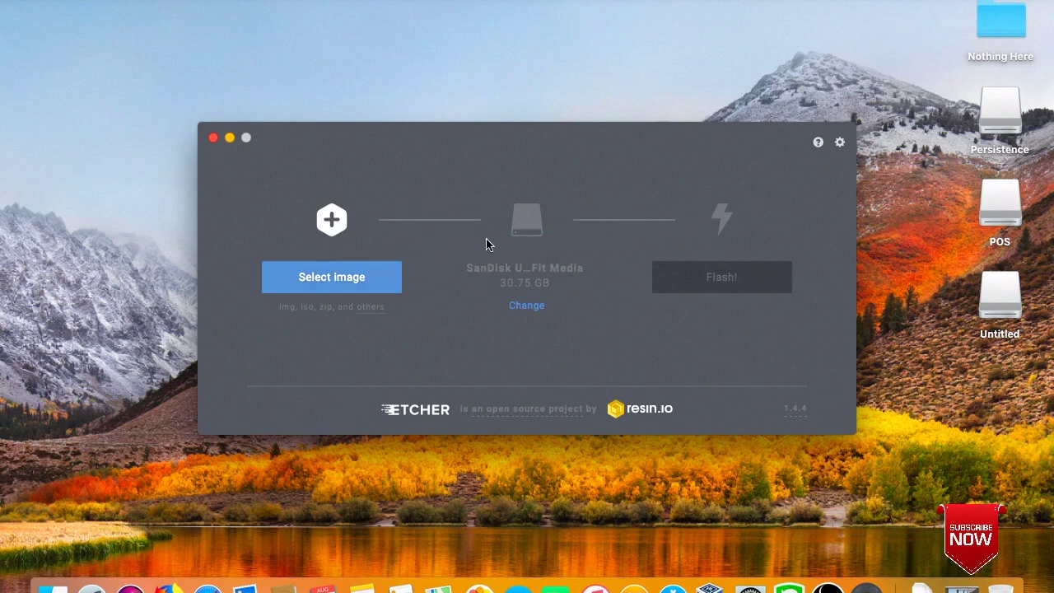
Step: Search this Mac for "parrot" and load Parrot-security-4.1_i386.iso as the image to flash
{"action": "left_click", "coordinate": [370, 278]}
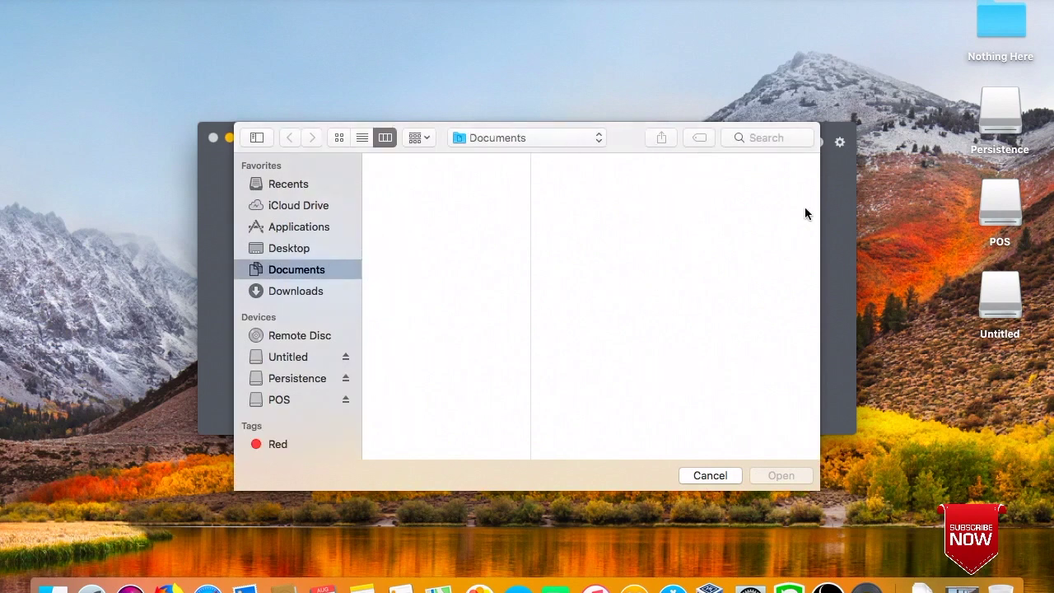
{"action": "left_click", "coordinate": [779, 142]}
{"action": "type", "text": "parrot"}
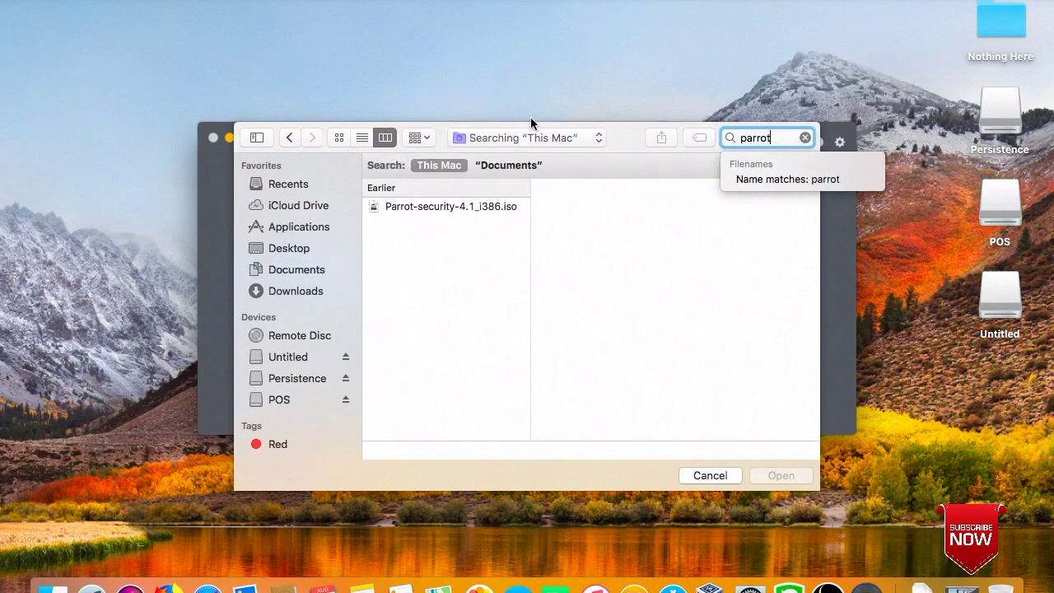
{"action": "left_click", "coordinate": [481, 208]}
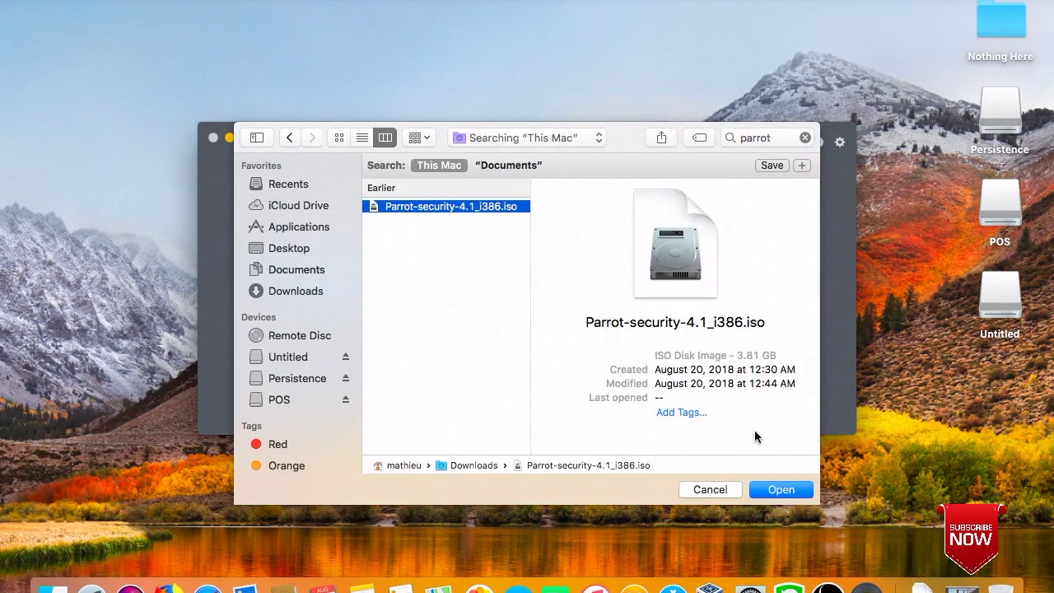
{"action": "key", "text": "Return"}
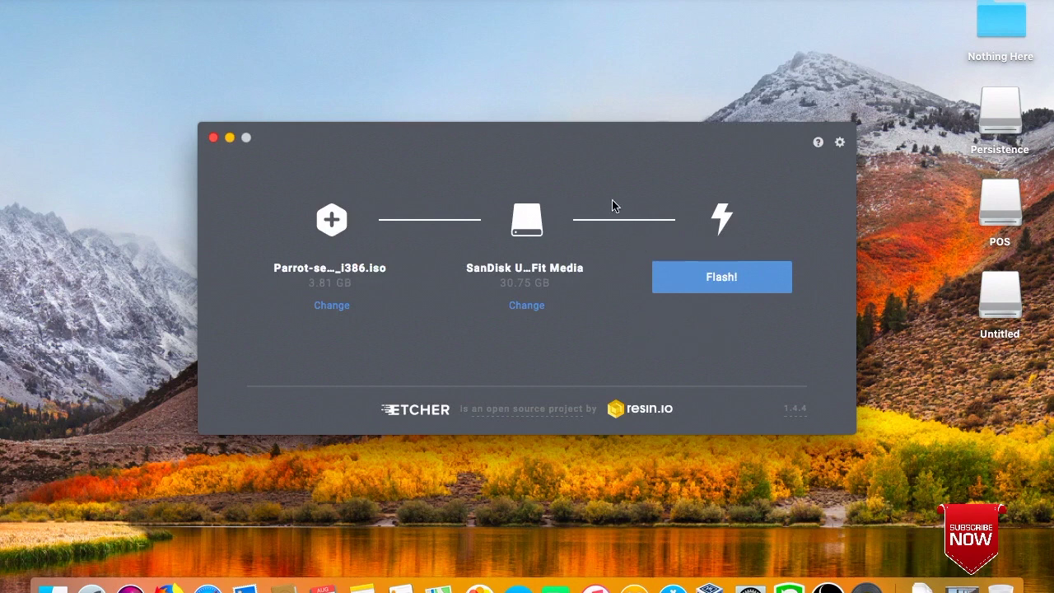
Step: Keep the SanDisk Ultra Fit Media drive as the target, start flashing and authorize it with the account password
{"action": "left_click", "coordinate": [527, 304]}
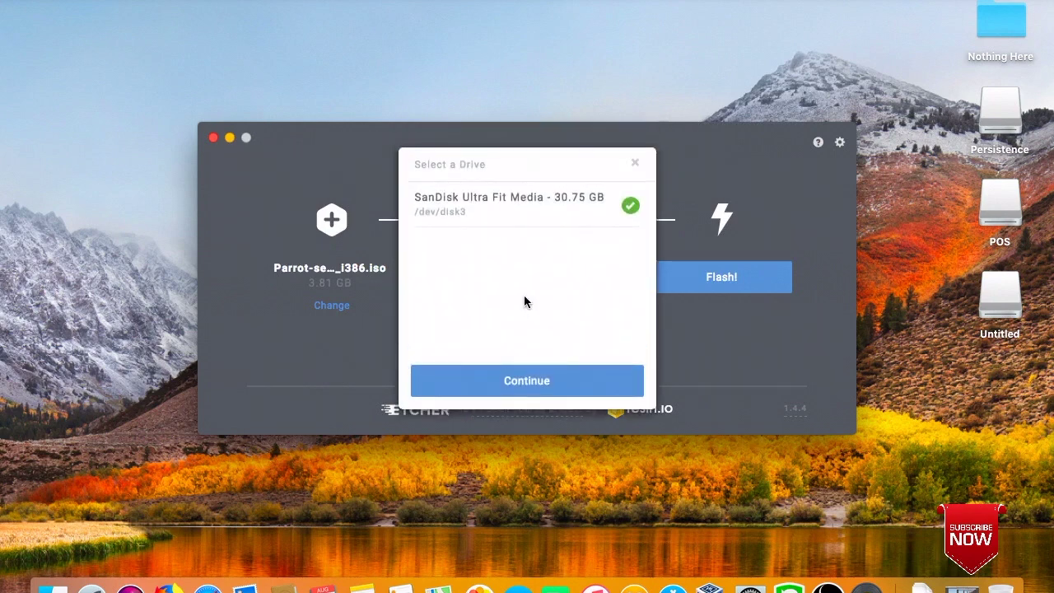
{"action": "left_click", "coordinate": [558, 394]}
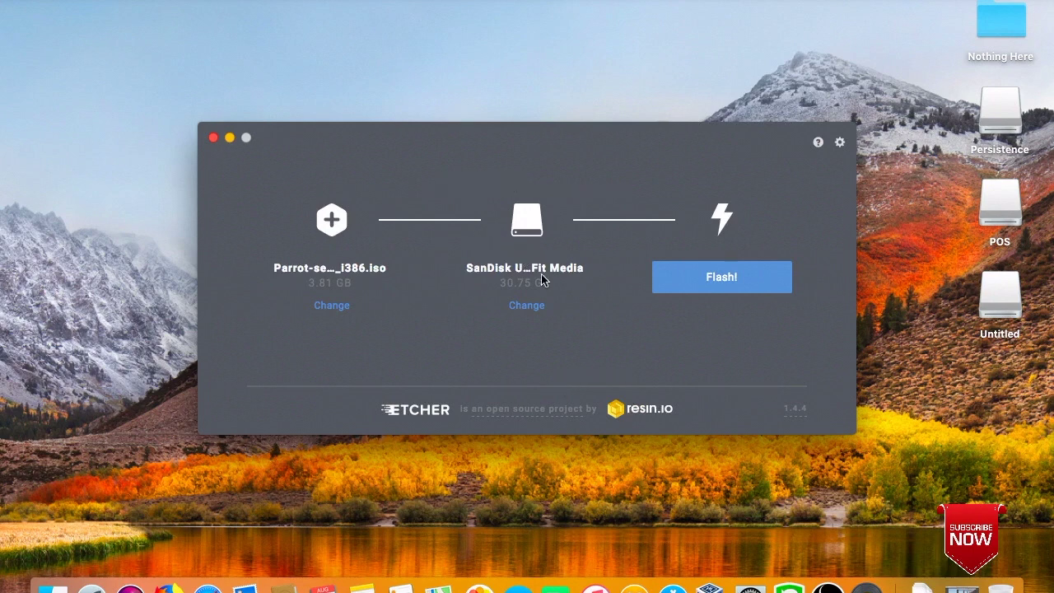
{"action": "left_click", "coordinate": [693, 276]}
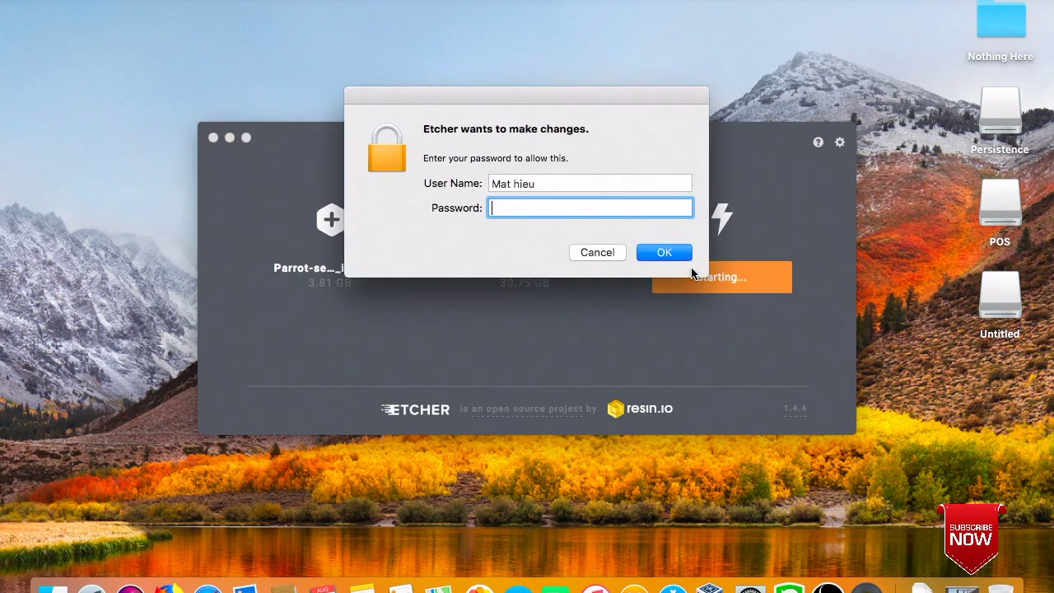
{"action": "type", "text": "*****************"}
{"action": "key", "text": "Return"}
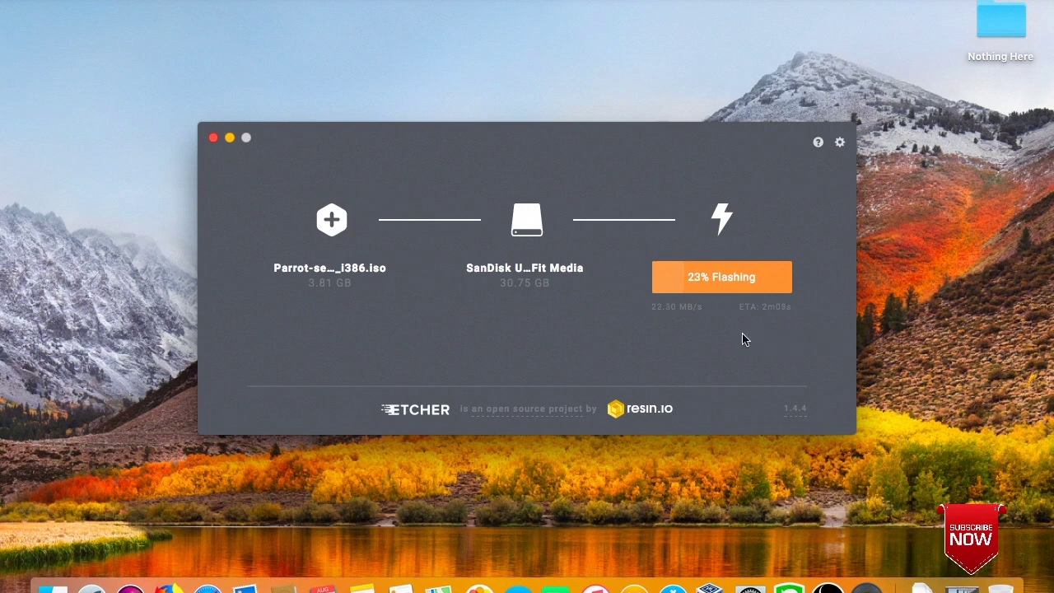
{"action": "left_click", "coordinate": [710, 583]}
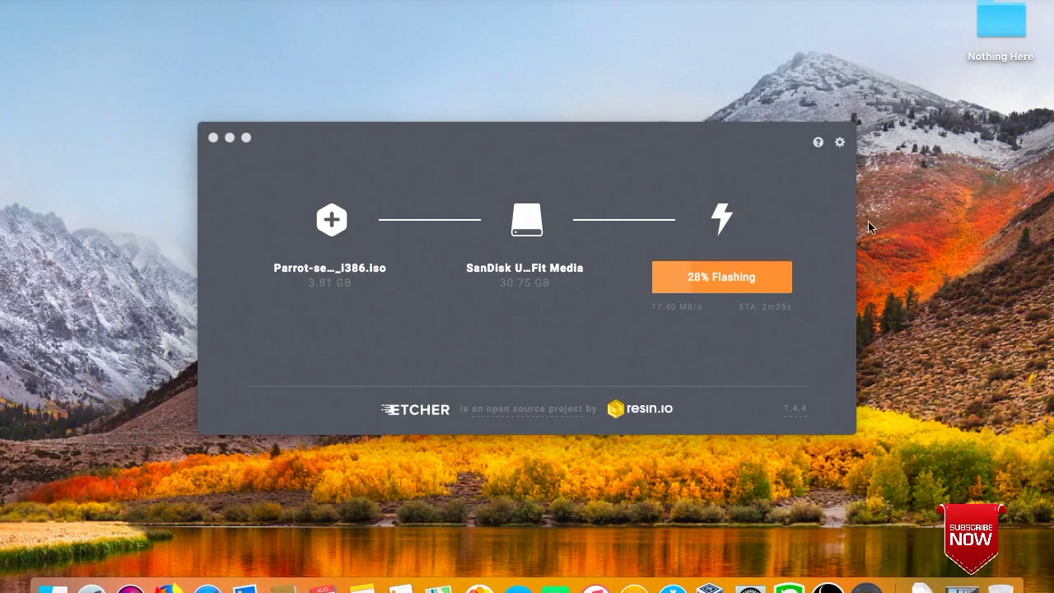
{"action": "left_click", "coordinate": [687, 243]}
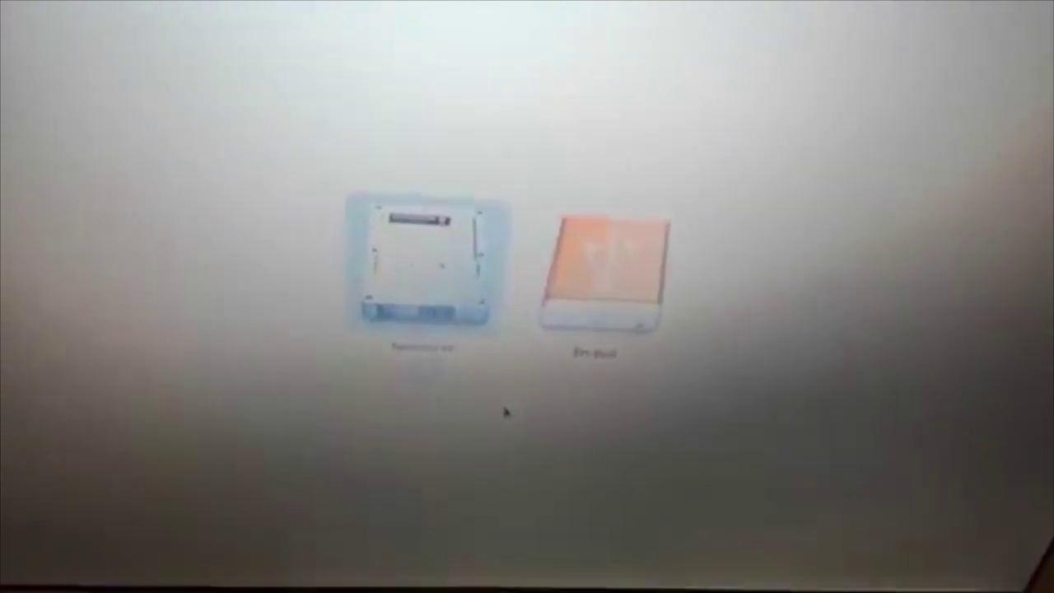
Step: Boot the MacBook from the EFI Boot USB drive and start Parrot OS with the Live entry
{"action": "key", "text": "Left"}
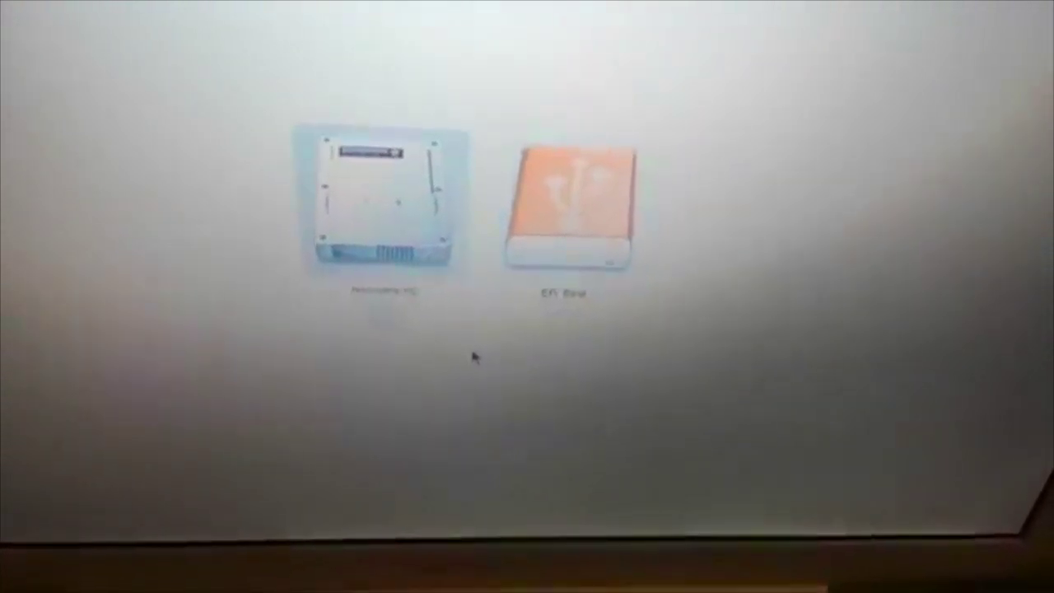
{"action": "key", "text": "Right"}
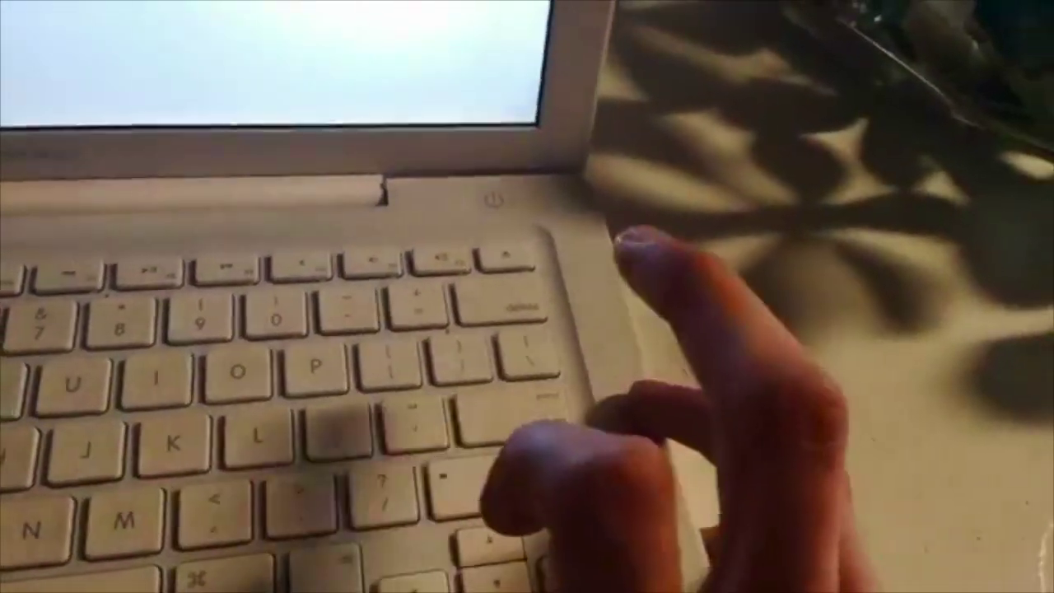
{"action": "key", "text": "Return"}
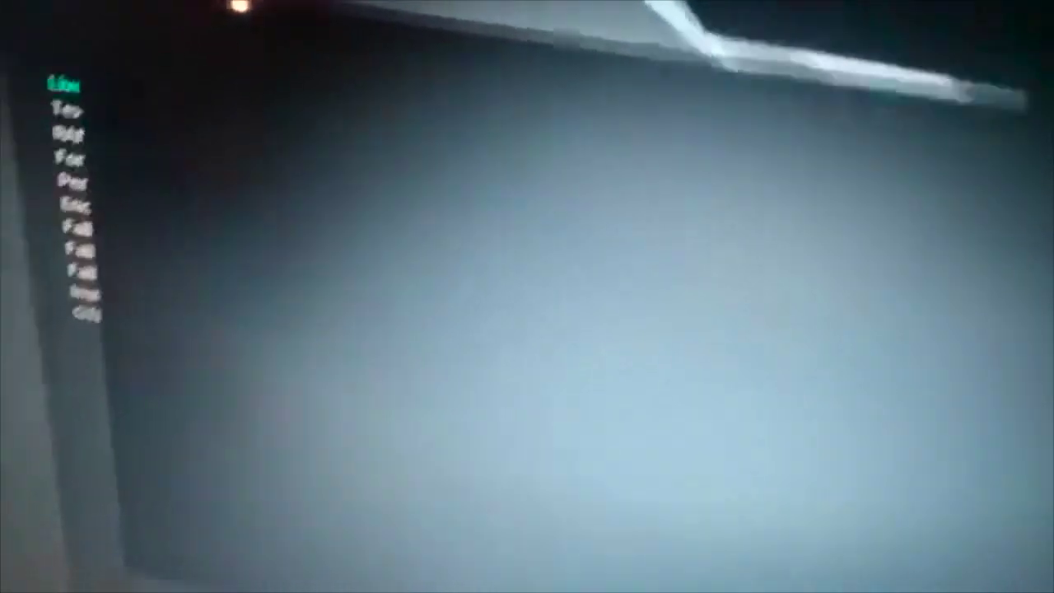
{"action": "key", "text": "Return"}
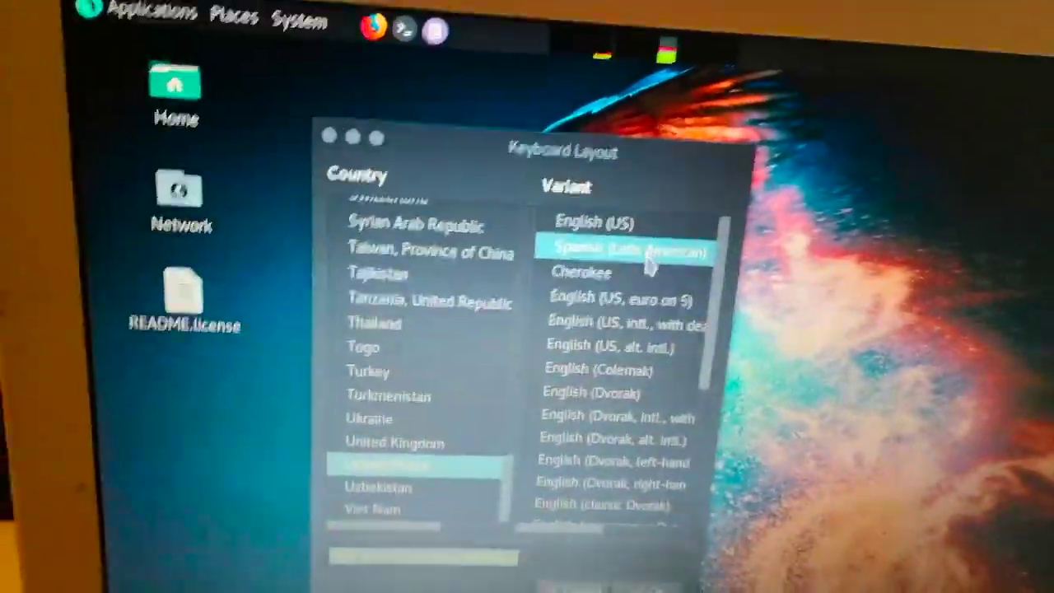
Step: Choose the English (Dvorak, intl.) keyboard variant for the United States and confirm the layout
{"action": "scroll", "coordinate": [679, 230], "scroll_direction": "down", "scroll_amount": 2}
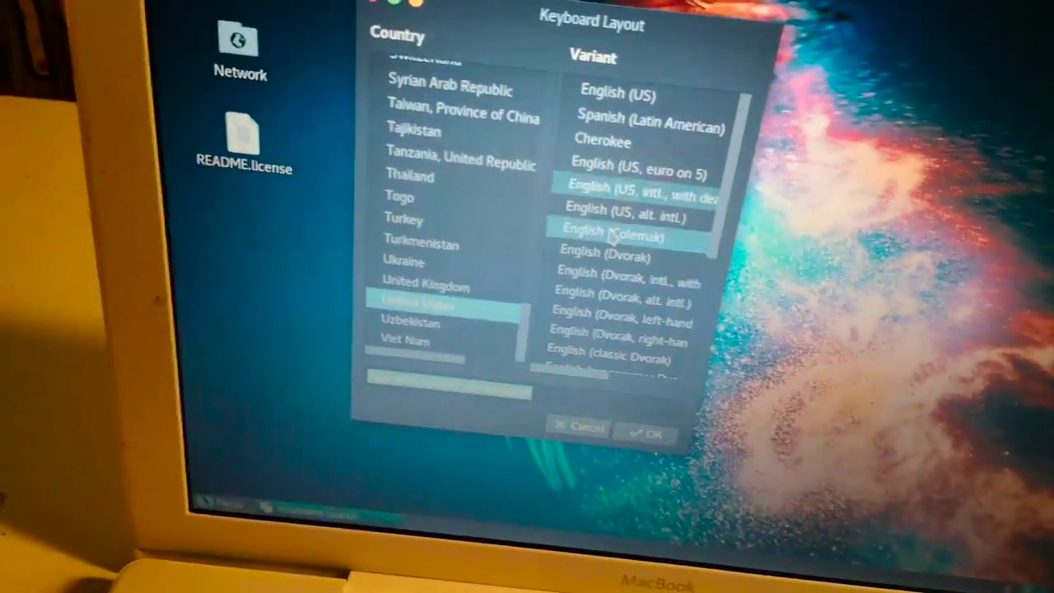
{"action": "left_click", "coordinate": [613, 236]}
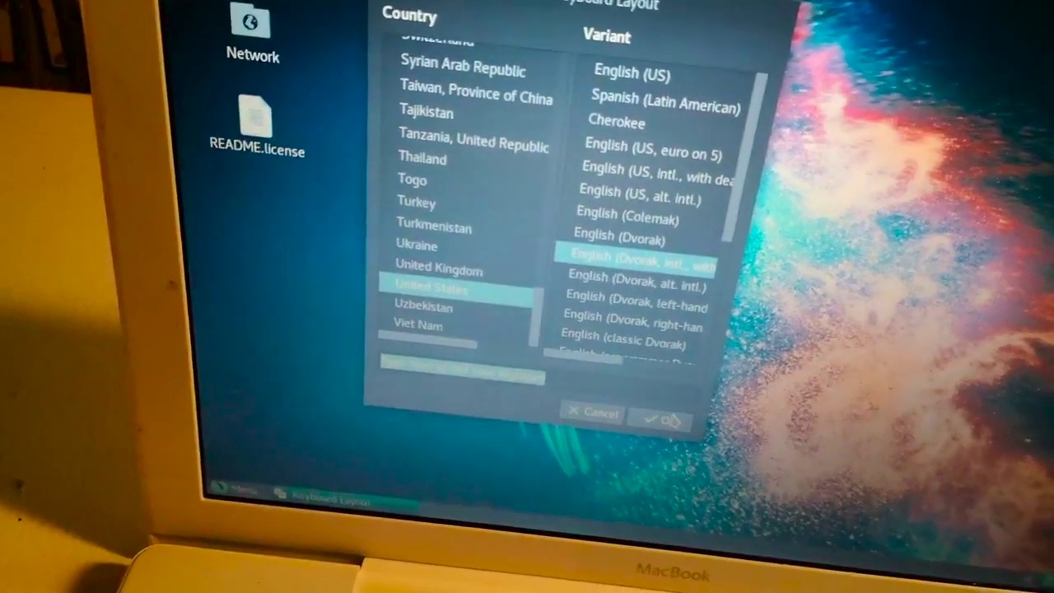
{"action": "left_click", "coordinate": [684, 423]}
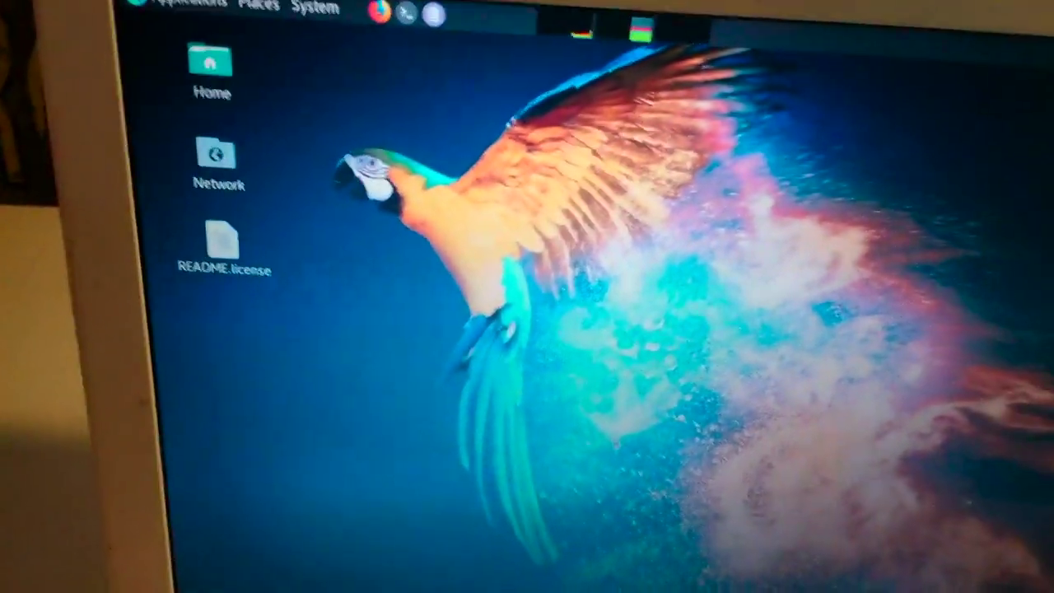